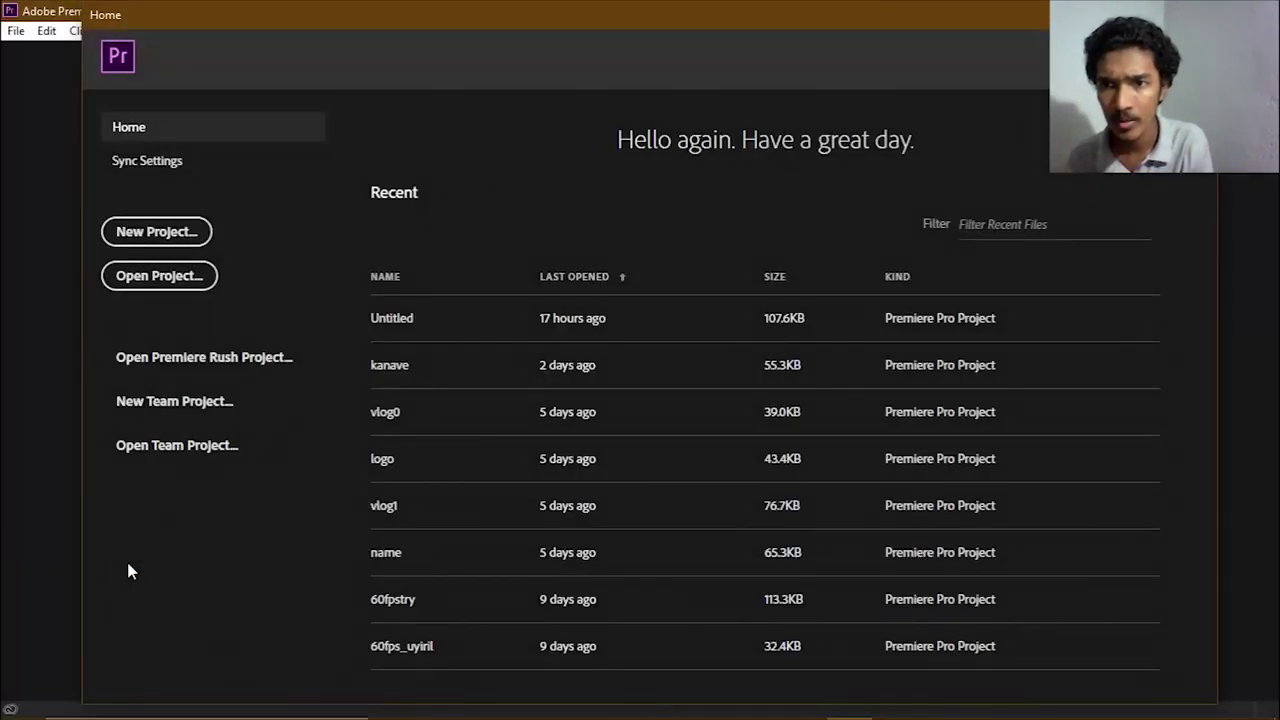
- Create a new project named 'name', overwriting the old file, and import the music video clip
{"action": "left_click", "coordinate": [143, 231]}
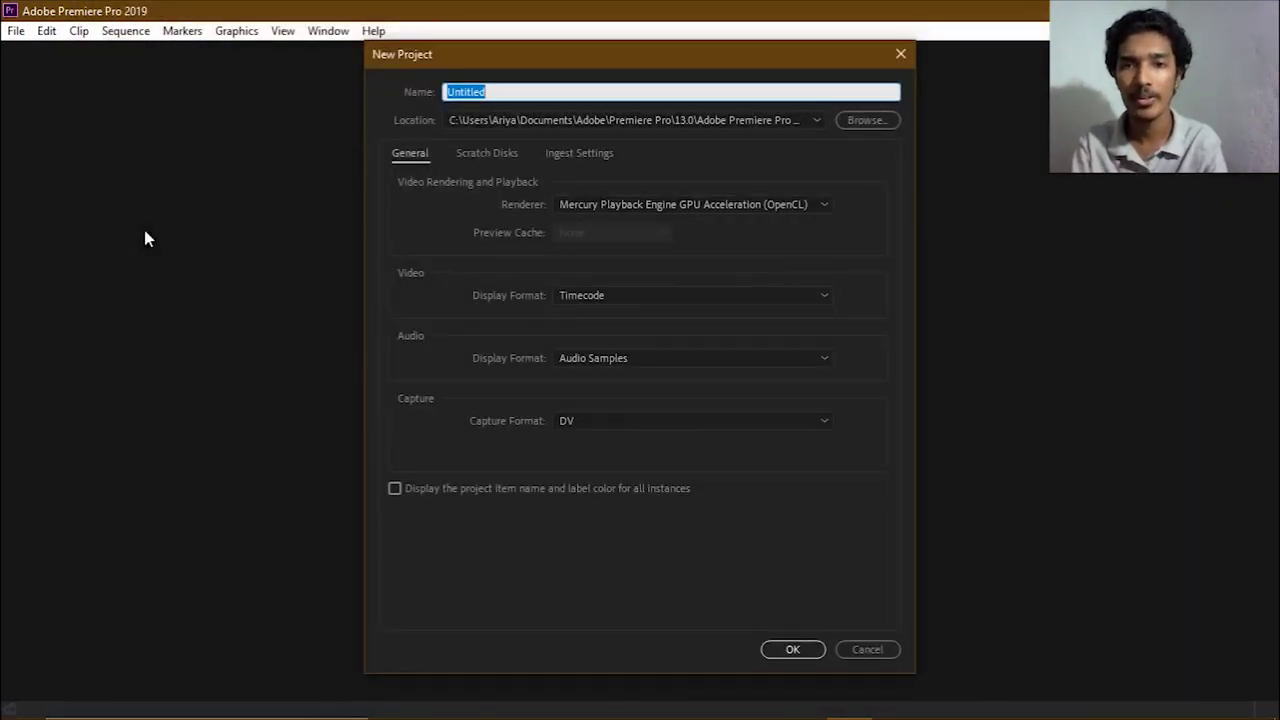
{"action": "type", "text": "name"}
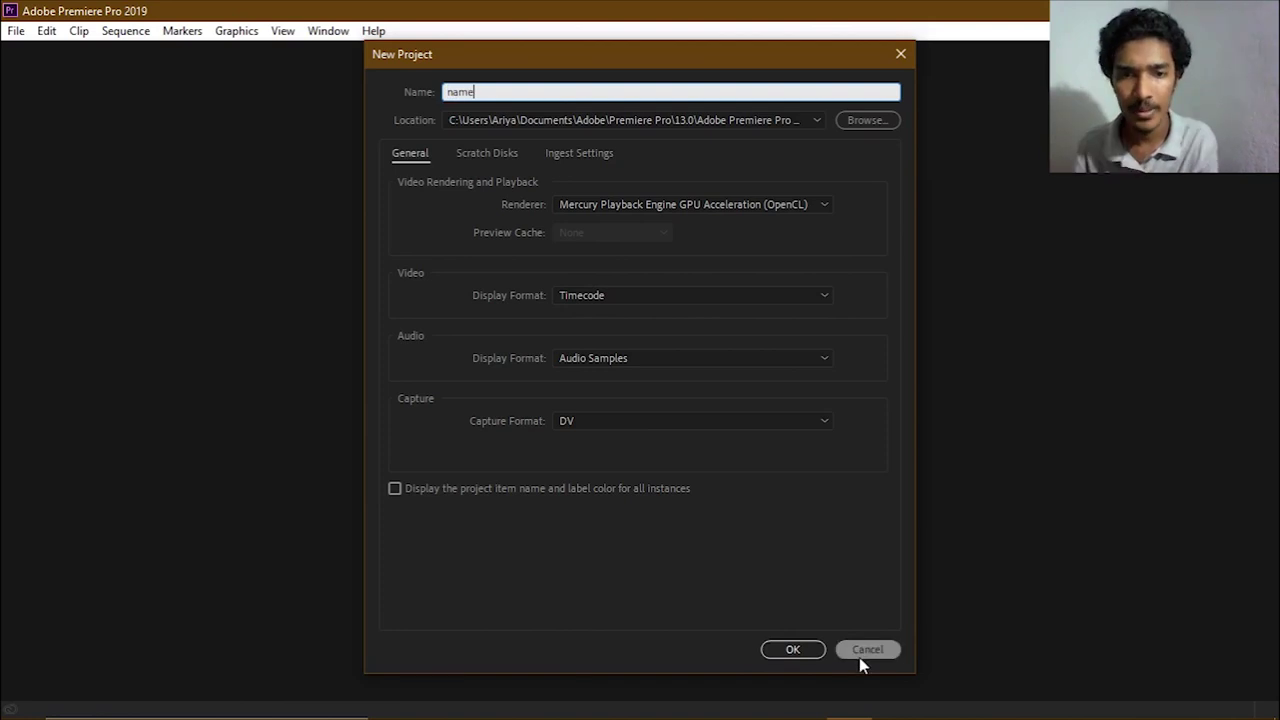
{"action": "left_click", "coordinate": [802, 649]}
{"action": "left_click", "coordinate": [700, 386]}
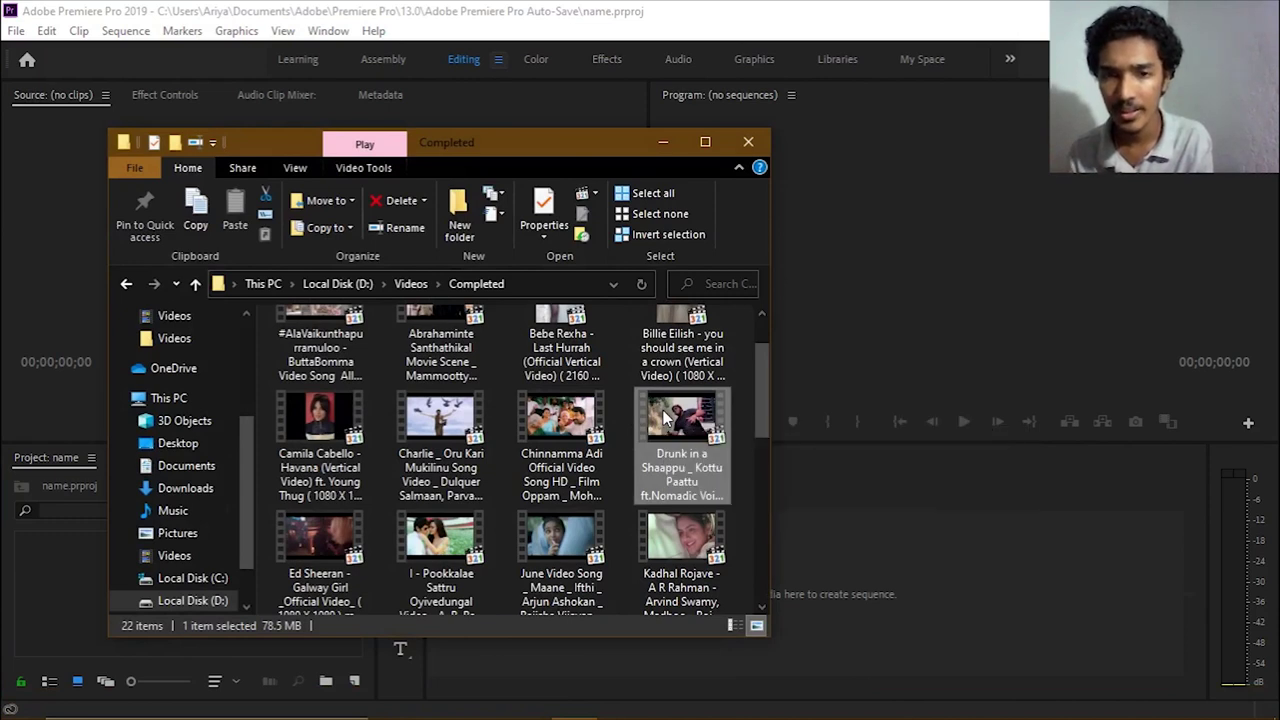
{"action": "left_click_drag", "start_coordinate": [668, 420], "coordinate": [67, 611]}
{"action": "left_click", "coordinate": [67, 611]}
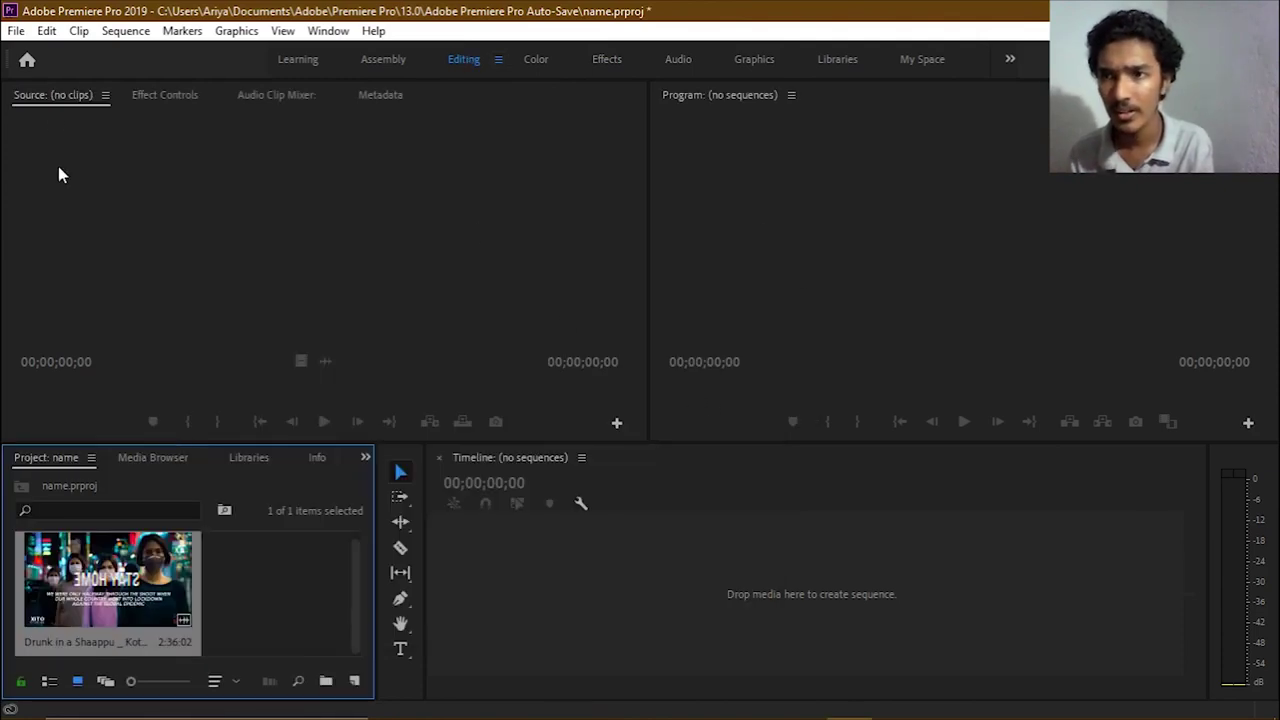
- Load the clip into the Source monitor and mark In at 00:00:27:04
{"action": "left_click_drag", "start_coordinate": [86, 558], "coordinate": [168, 255]}
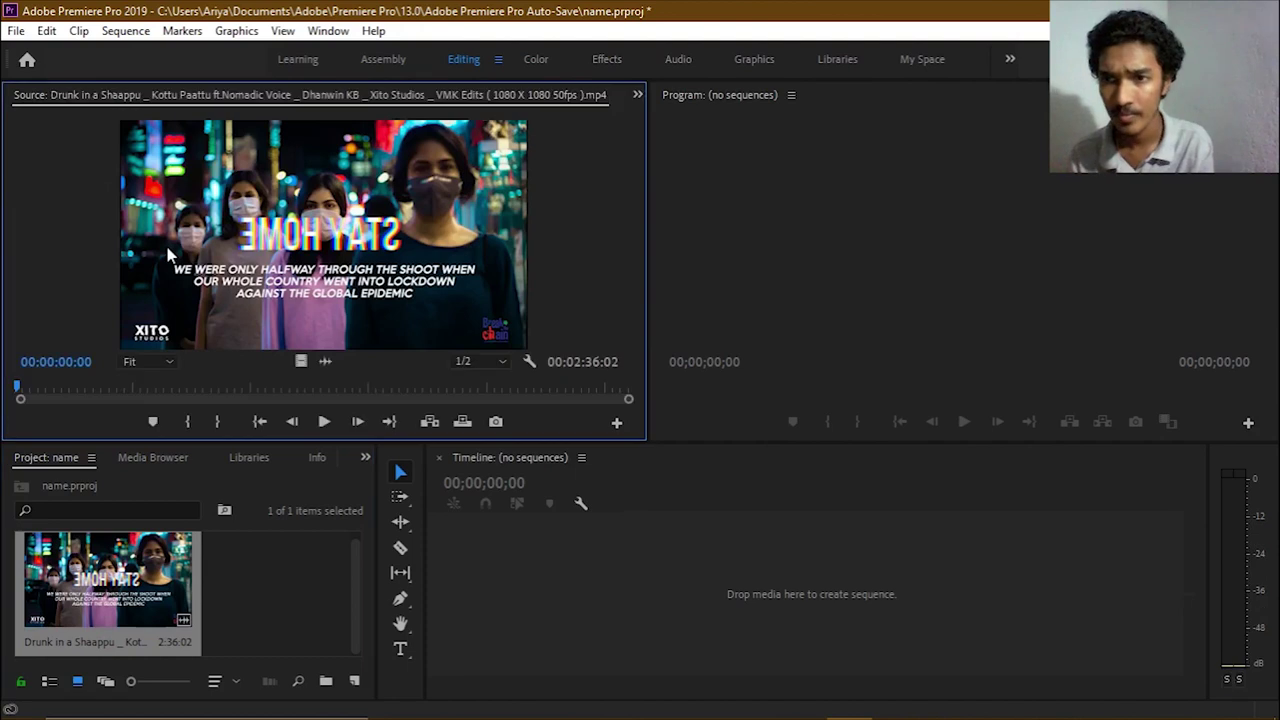
{"action": "left_click", "coordinate": [59, 387]}
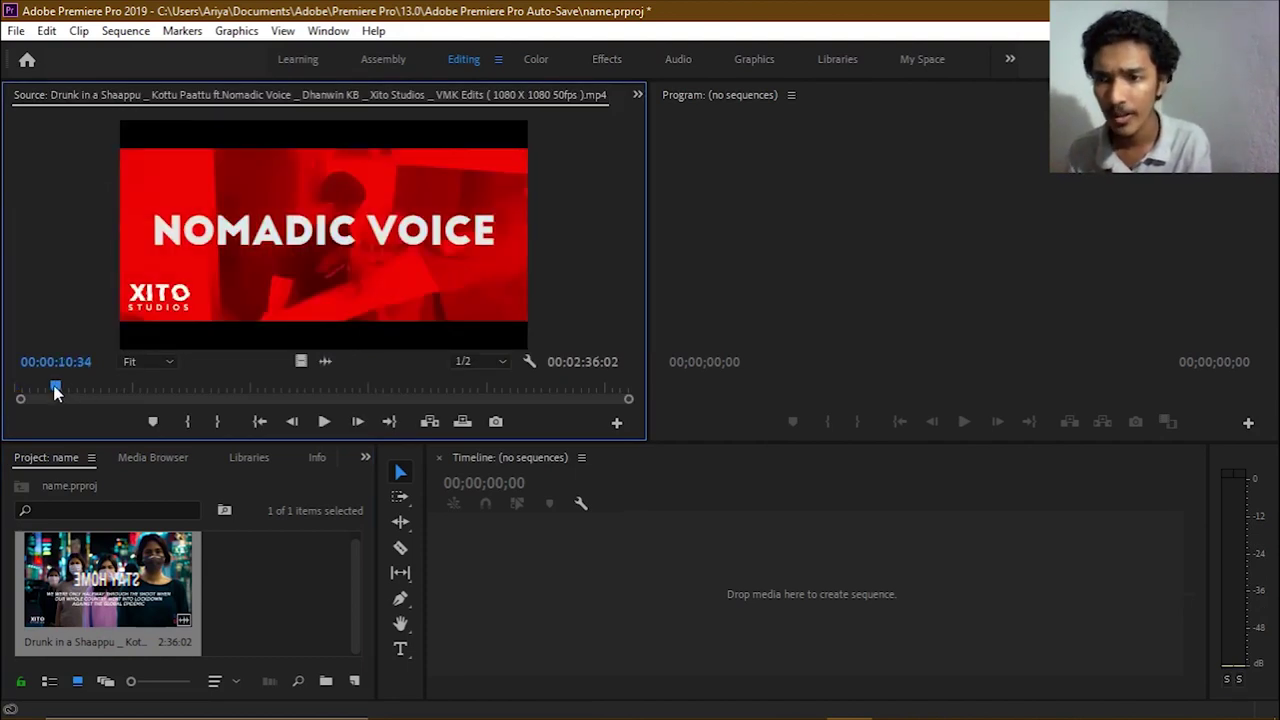
{"action": "left_click_drag", "start_coordinate": [55, 391], "coordinate": [120, 388]}
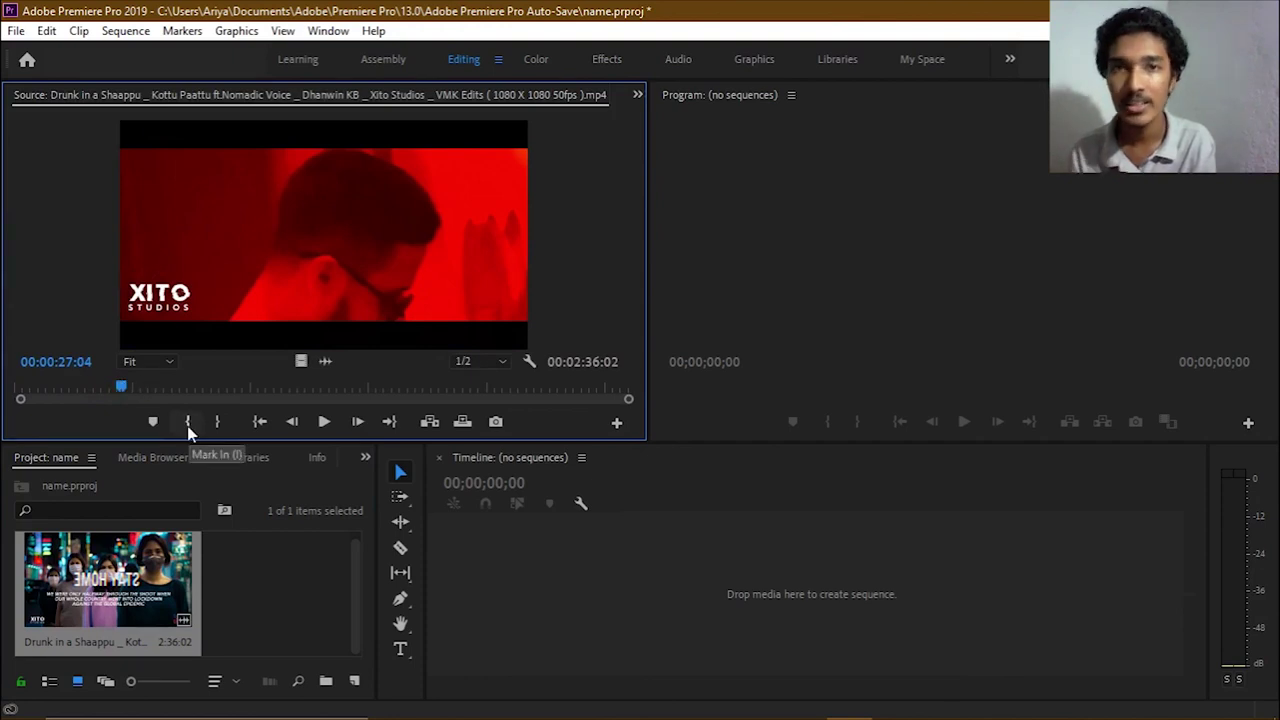
{"action": "left_click", "coordinate": [152, 421]}
- Mark Out at 00:00:42:38 and try dragging the trimmed clip to the timeline
{"action": "left_click", "coordinate": [185, 389]}
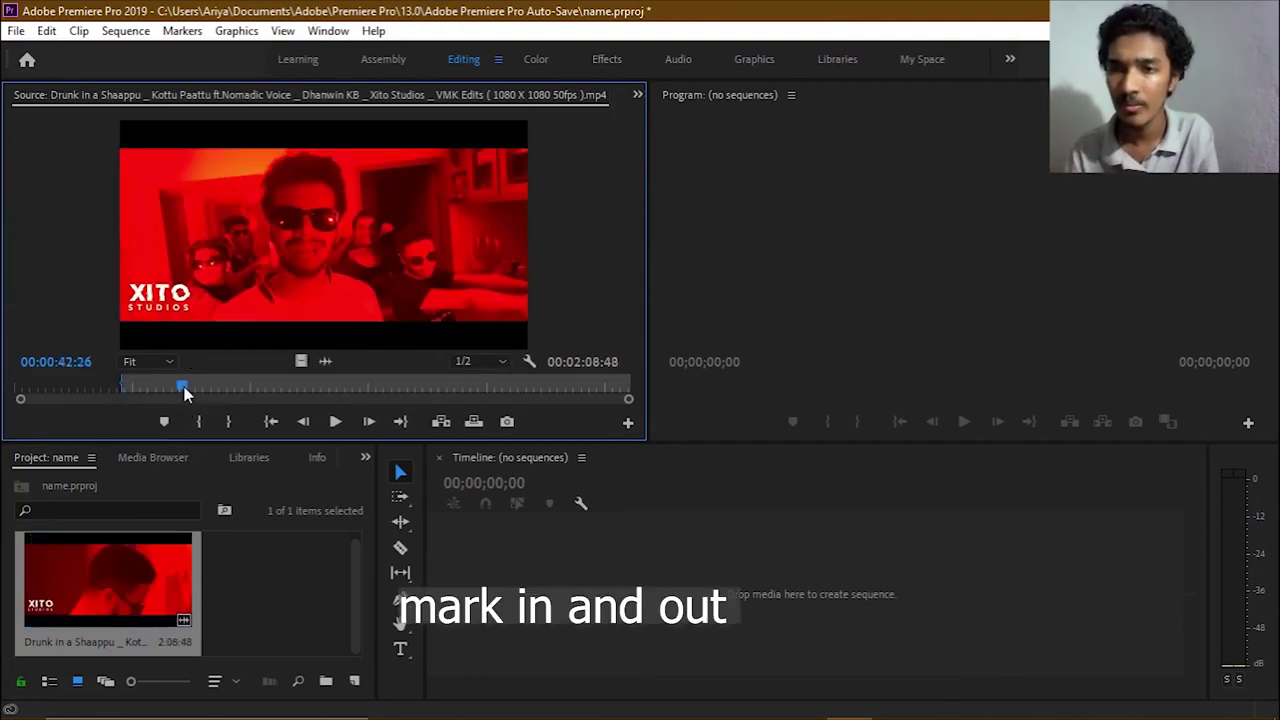
{"action": "mouse_move", "coordinate": [185, 392]}
{"action": "left_mouse_down"}
{"action": "mouse_move", "coordinate": [163, 389]}
{"action": "mouse_move", "coordinate": [182, 392]}
{"action": "left_mouse_up"}
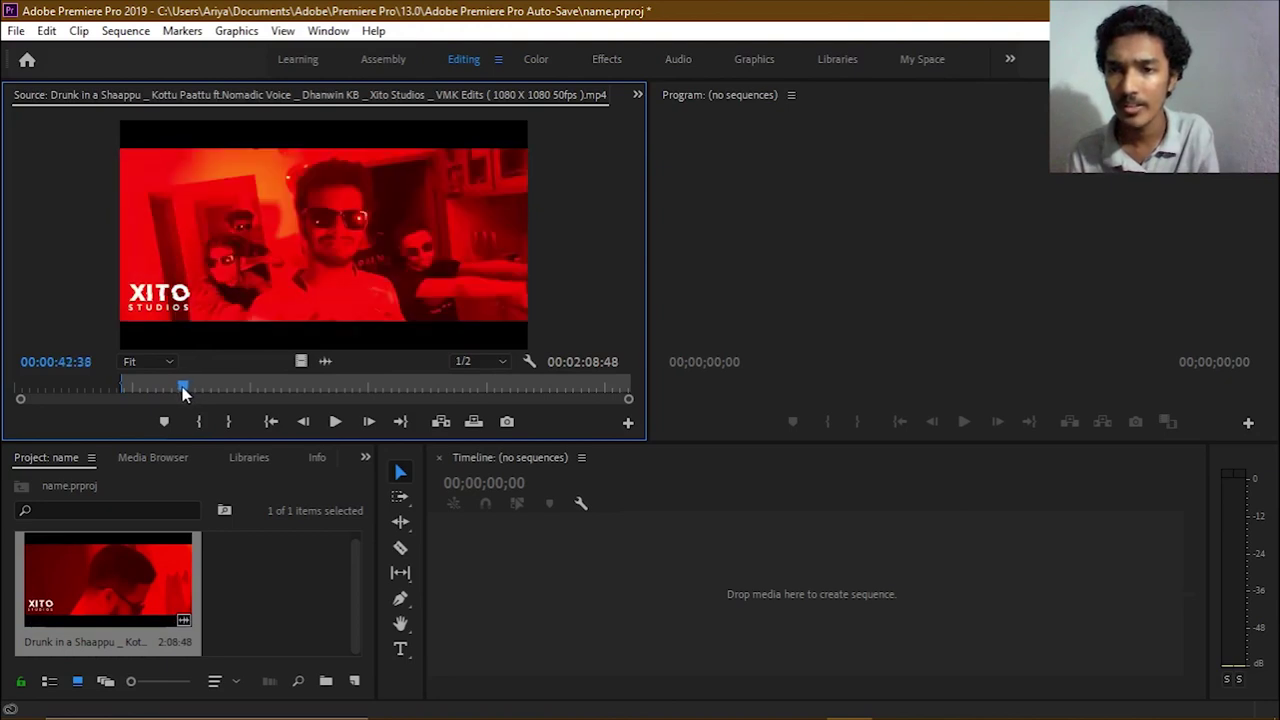
{"action": "left_click", "coordinate": [228, 421]}
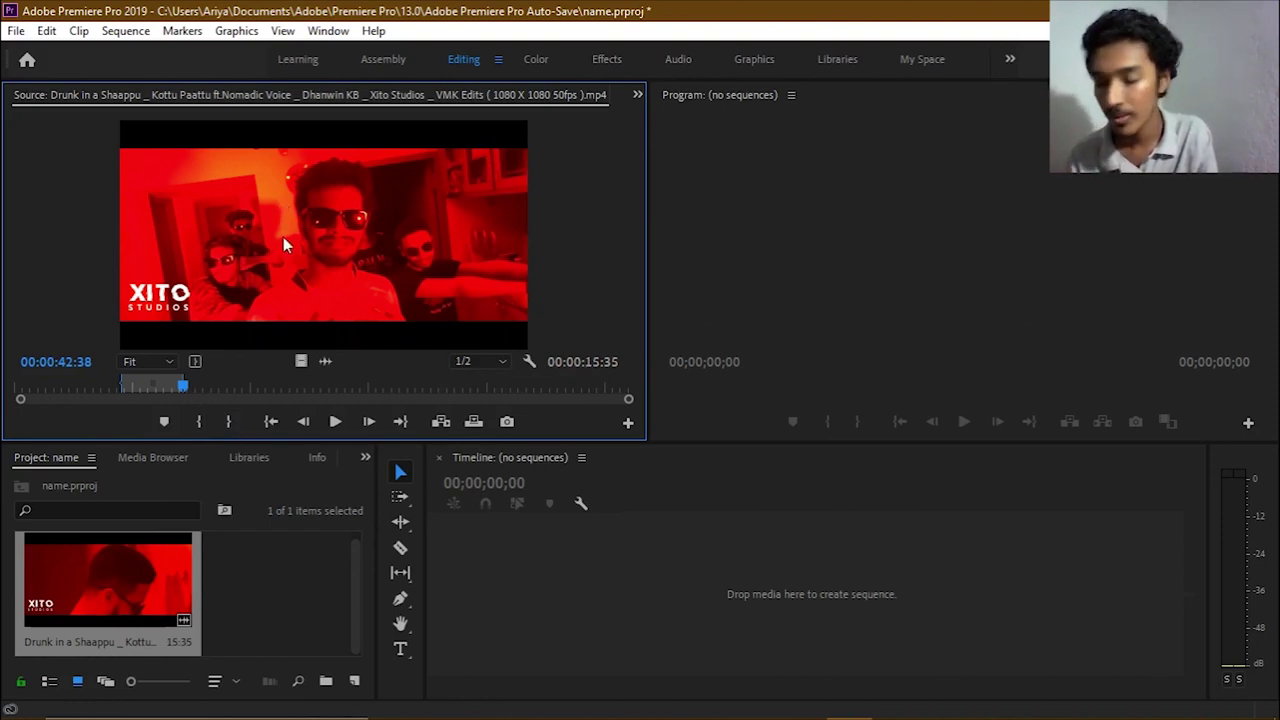
{"action": "left_click_drag", "start_coordinate": [283, 237], "coordinate": [711, 580]}
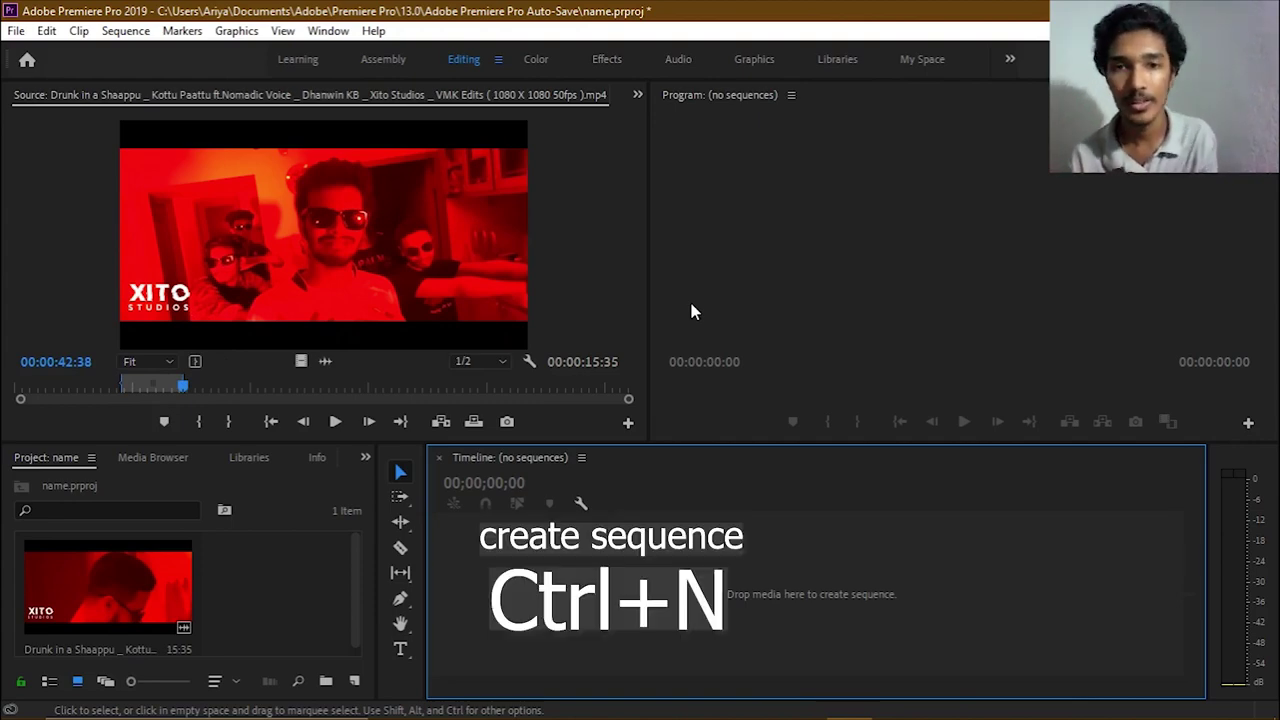
- Start a new sequence with Ctrl+N and set its editing mode to Custom
{"action": "key", "text": "ctrl+n"}
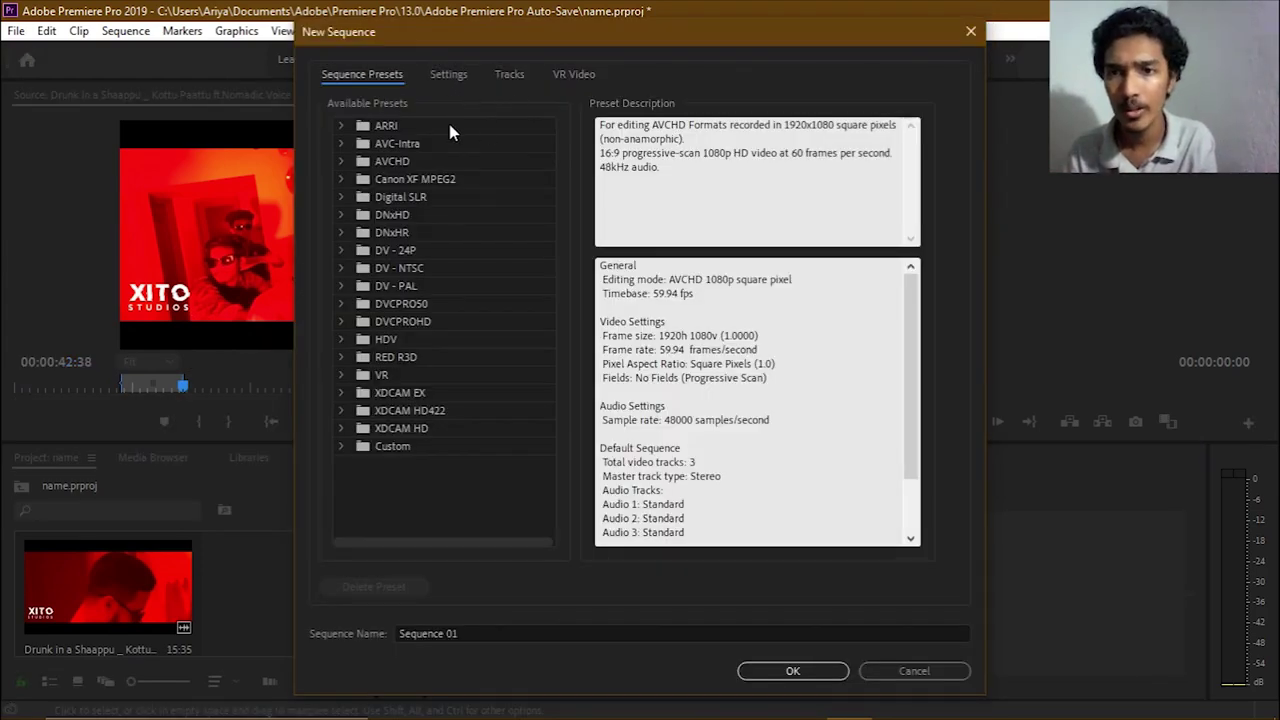
{"action": "left_click", "coordinate": [341, 161]}
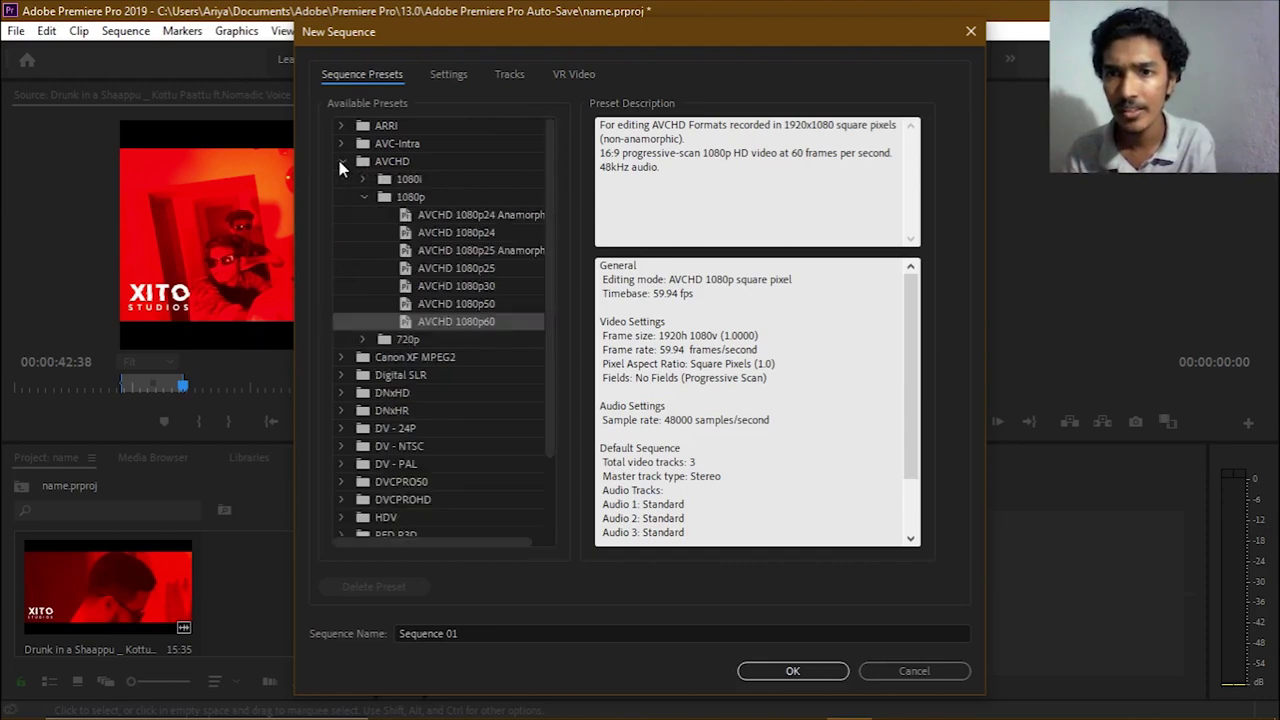
{"action": "left_click", "coordinate": [364, 197]}
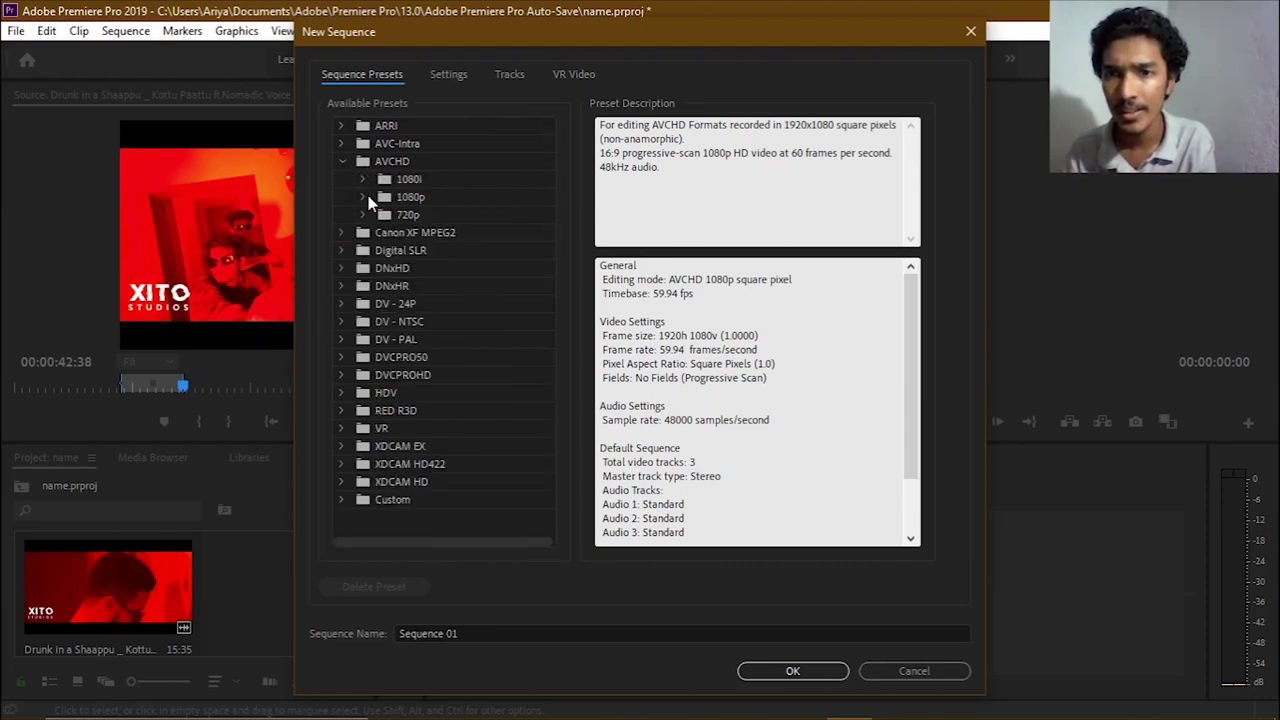
{"action": "left_click", "coordinate": [364, 197]}
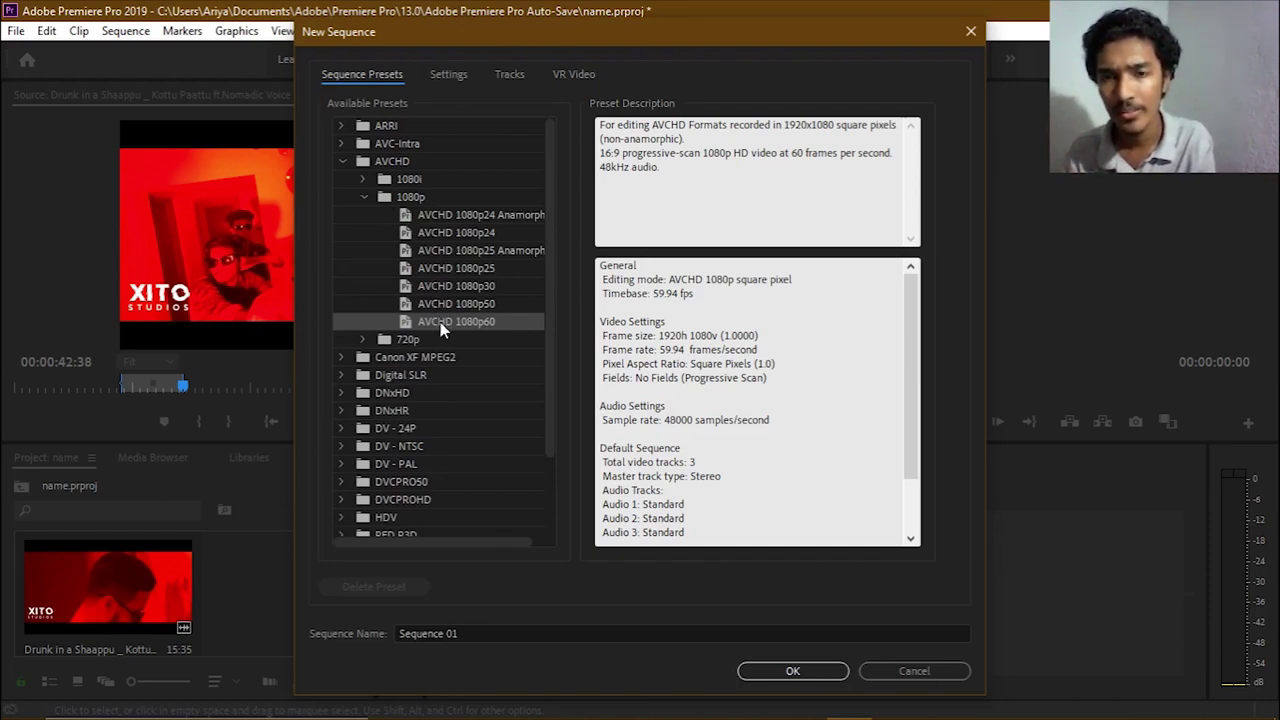
{"action": "left_click", "coordinate": [448, 74]}
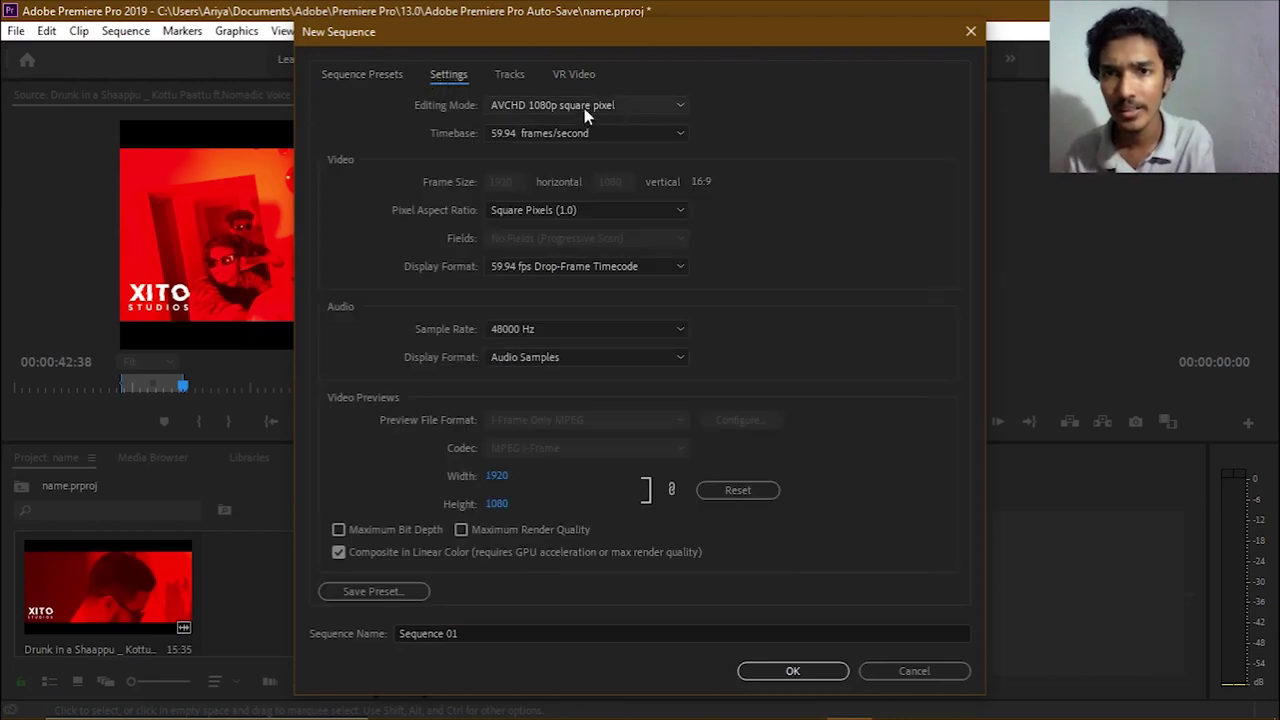
{"action": "left_click", "coordinate": [588, 106]}
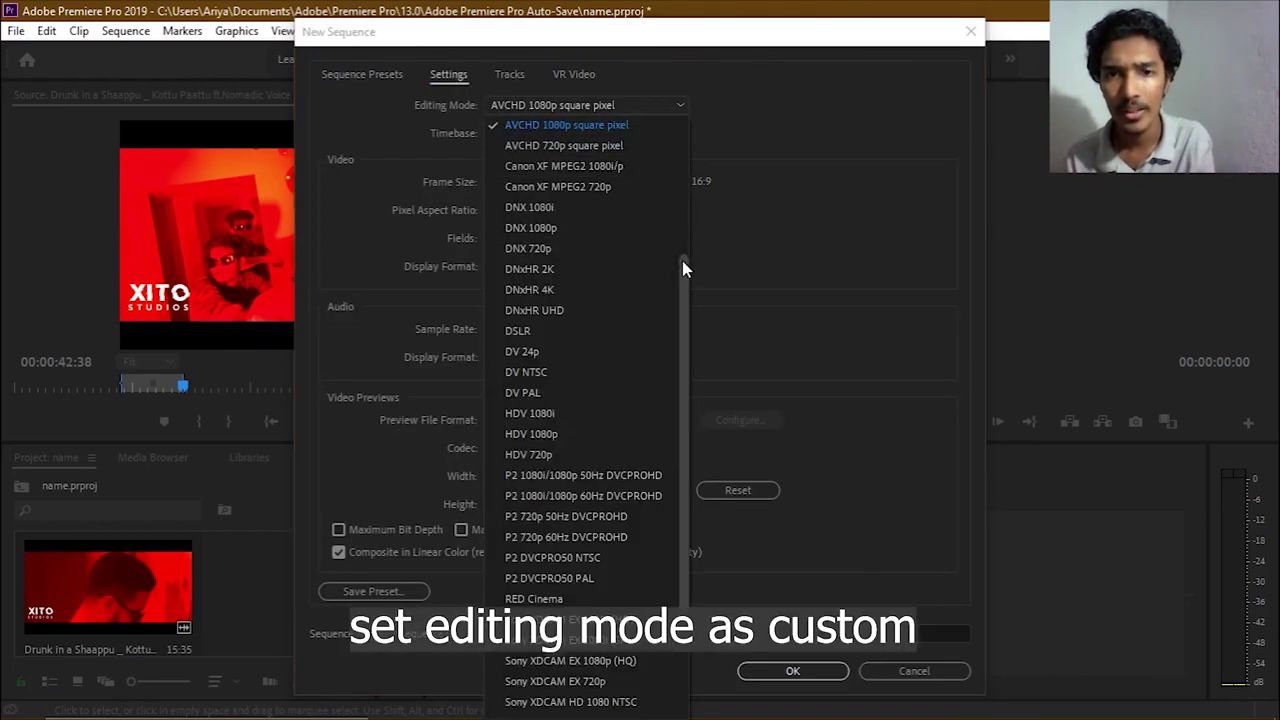
{"action": "left_click_drag", "start_coordinate": [682, 261], "coordinate": [682, 127]}
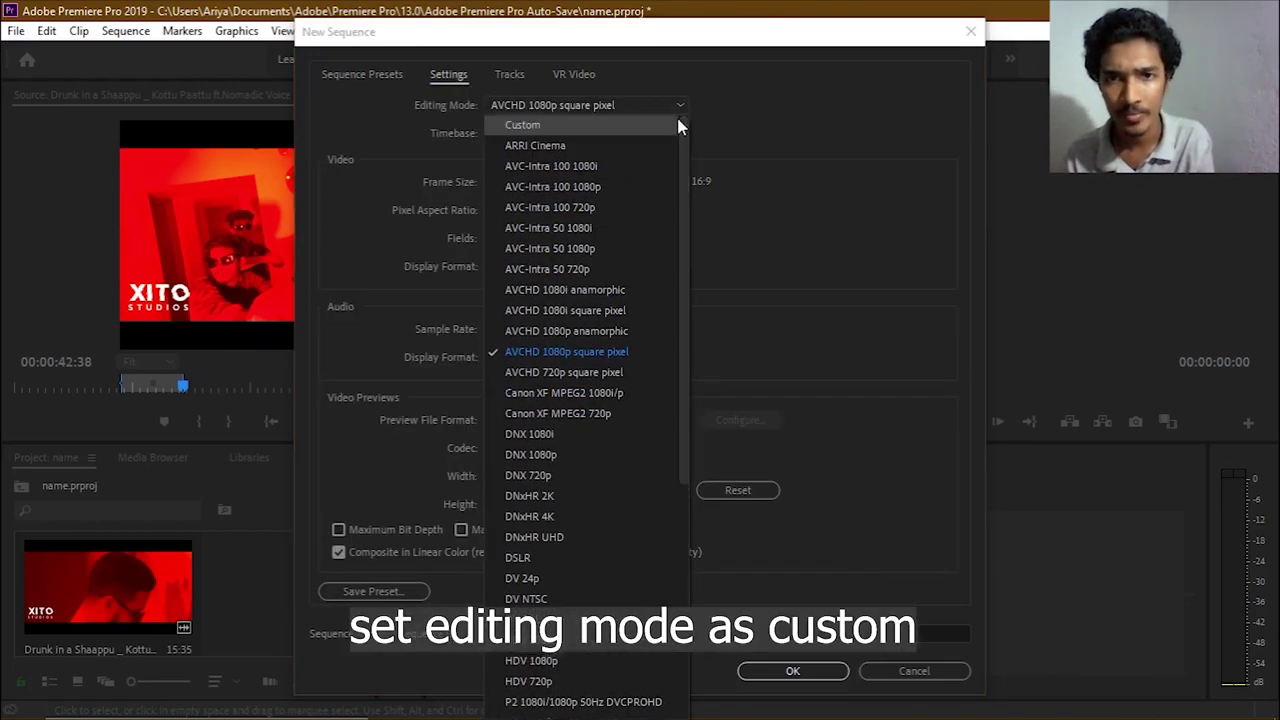
{"action": "left_click", "coordinate": [668, 124]}
- Set the timebase to 60.00 fps and frame size to 1080 x 1920, then create Sequence 01
{"action": "left_click", "coordinate": [622, 132]}
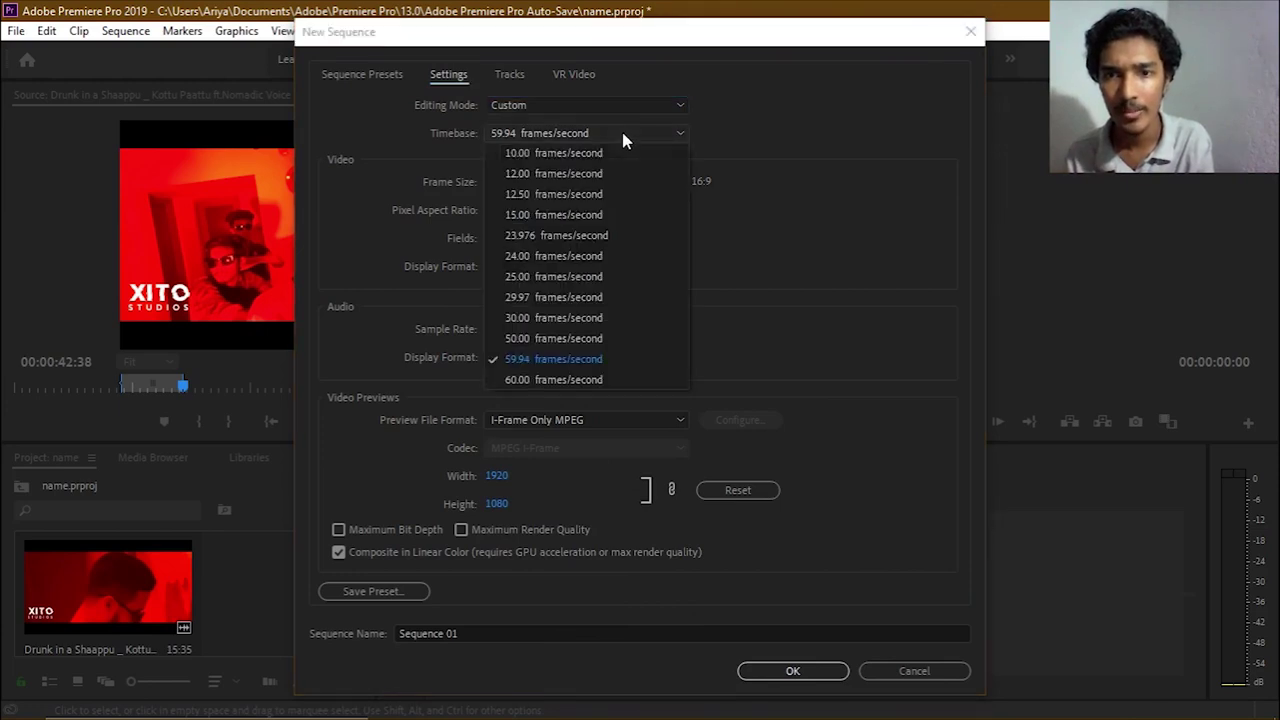
{"action": "left_click", "coordinate": [597, 377]}
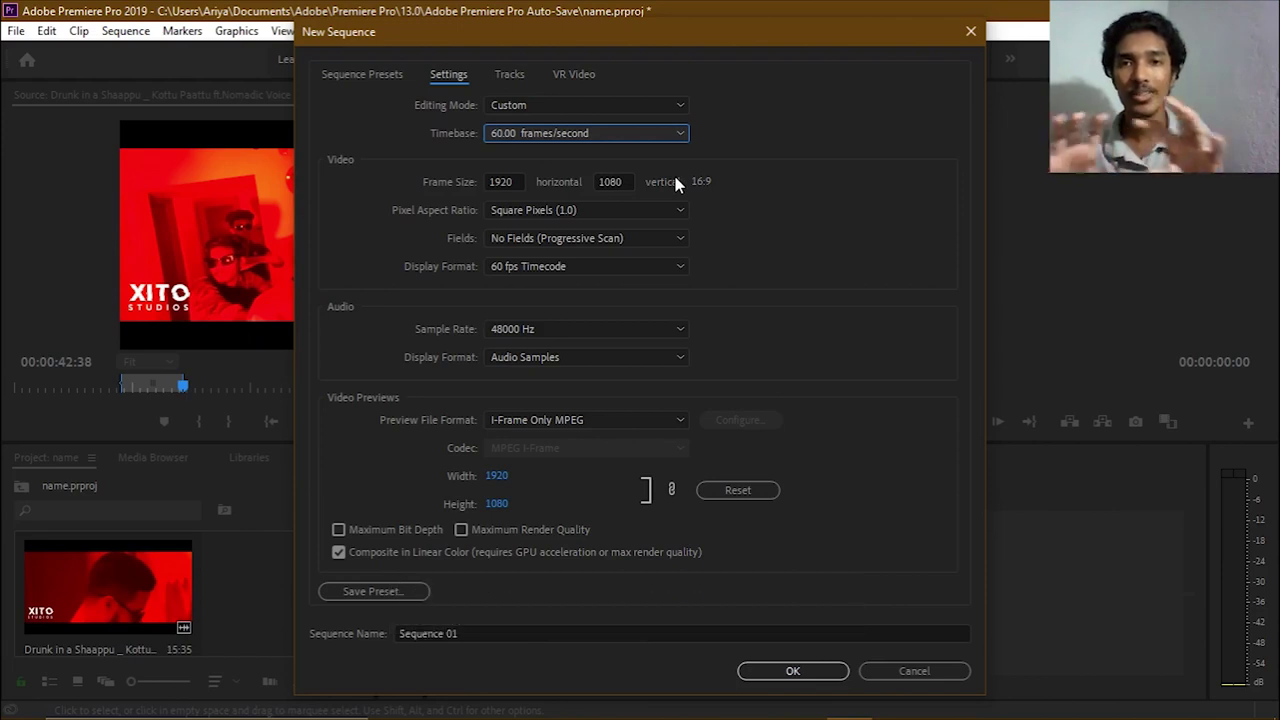
{"action": "left_click", "coordinate": [518, 181]}
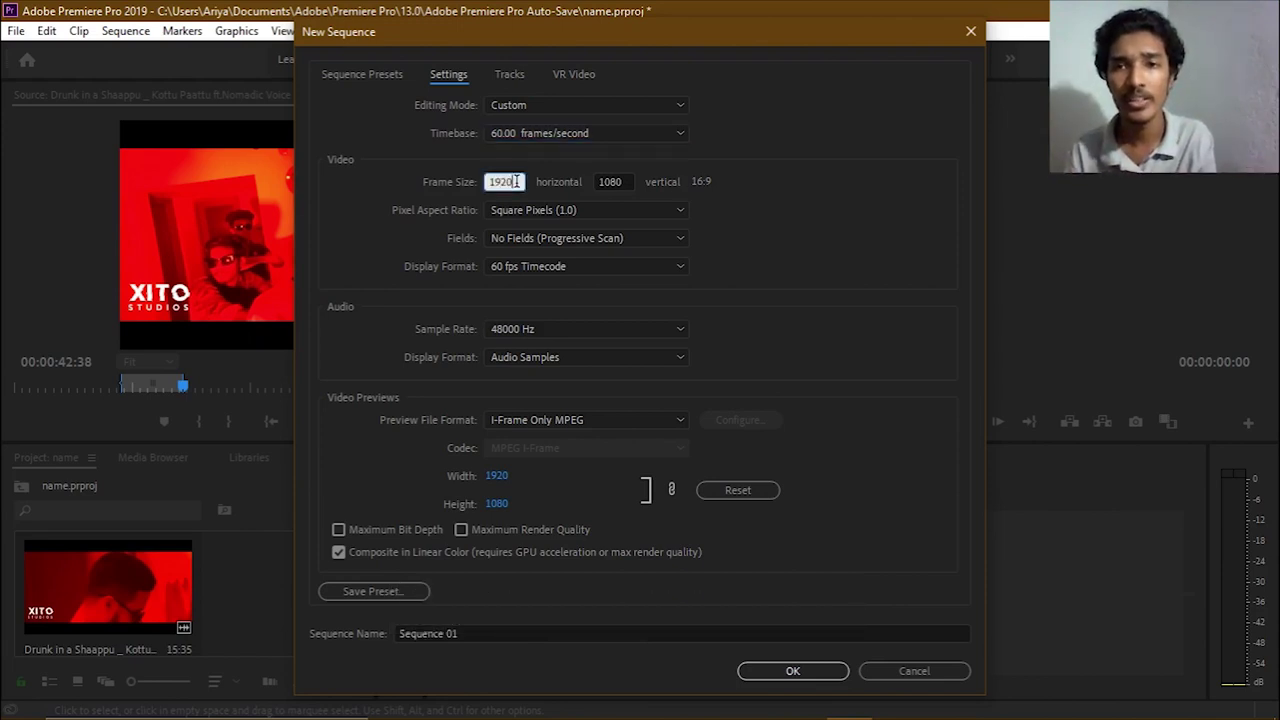
{"action": "type", "text": "1"}
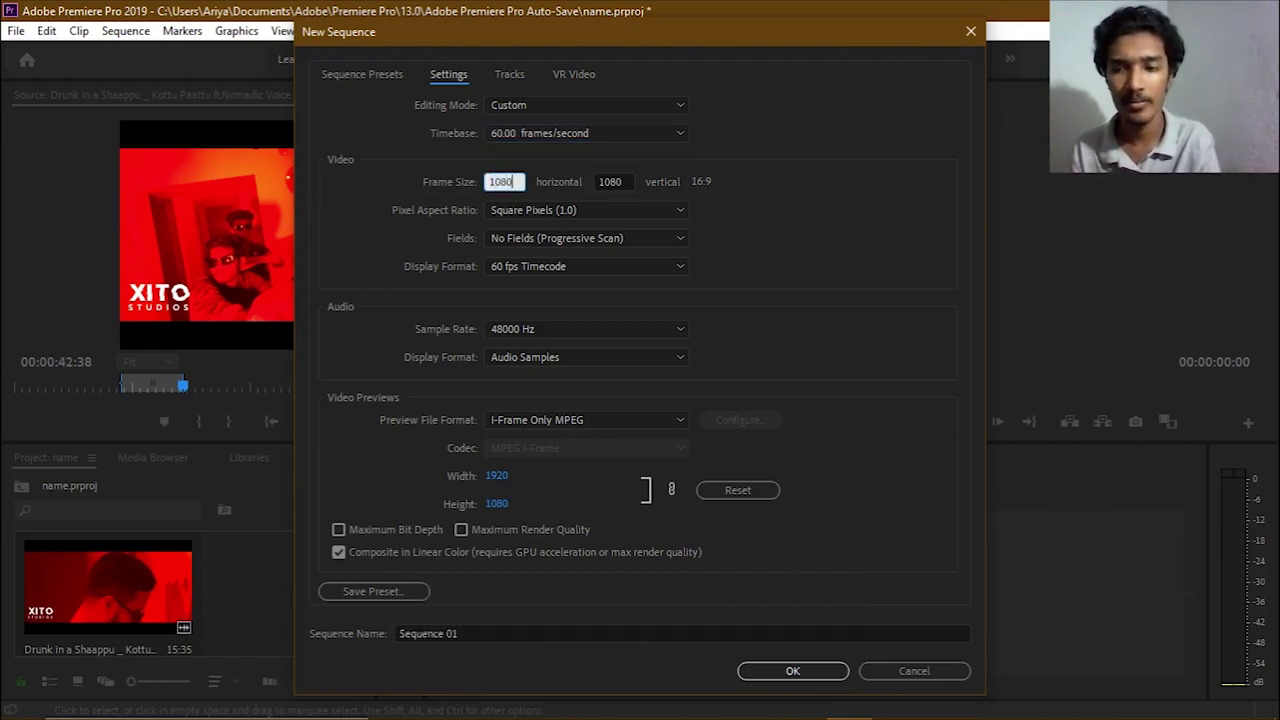
{"action": "type", "text": "080"}
{"action": "key", "text": "Tab"}
{"action": "type", "text": "19"}
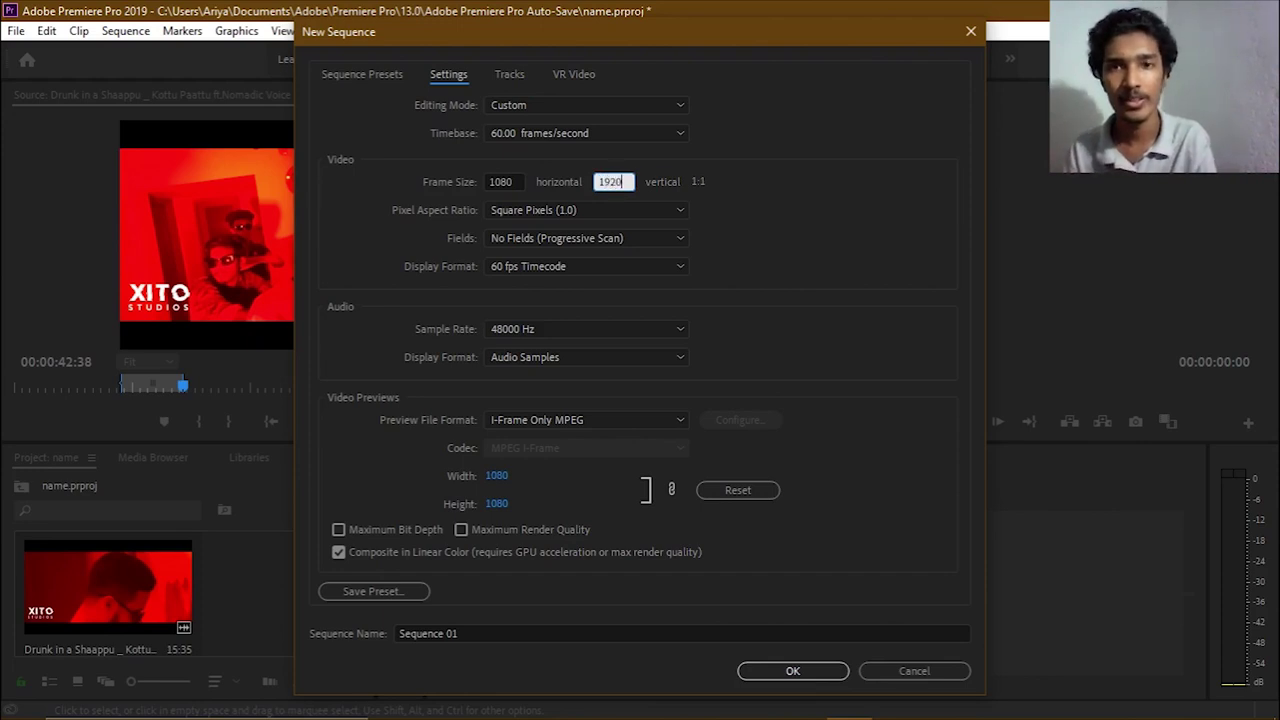
{"action": "type", "text": "20"}
{"action": "key", "text": "Tab"}
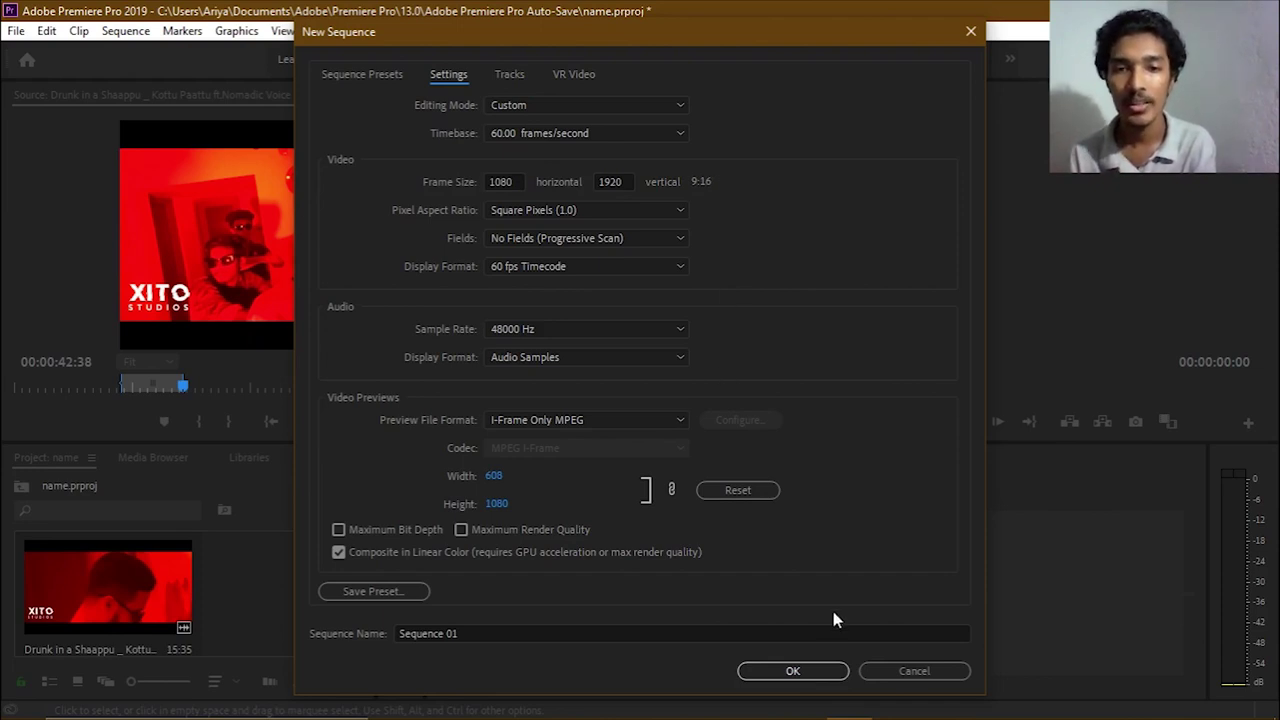
{"action": "left_click", "coordinate": [735, 630]}
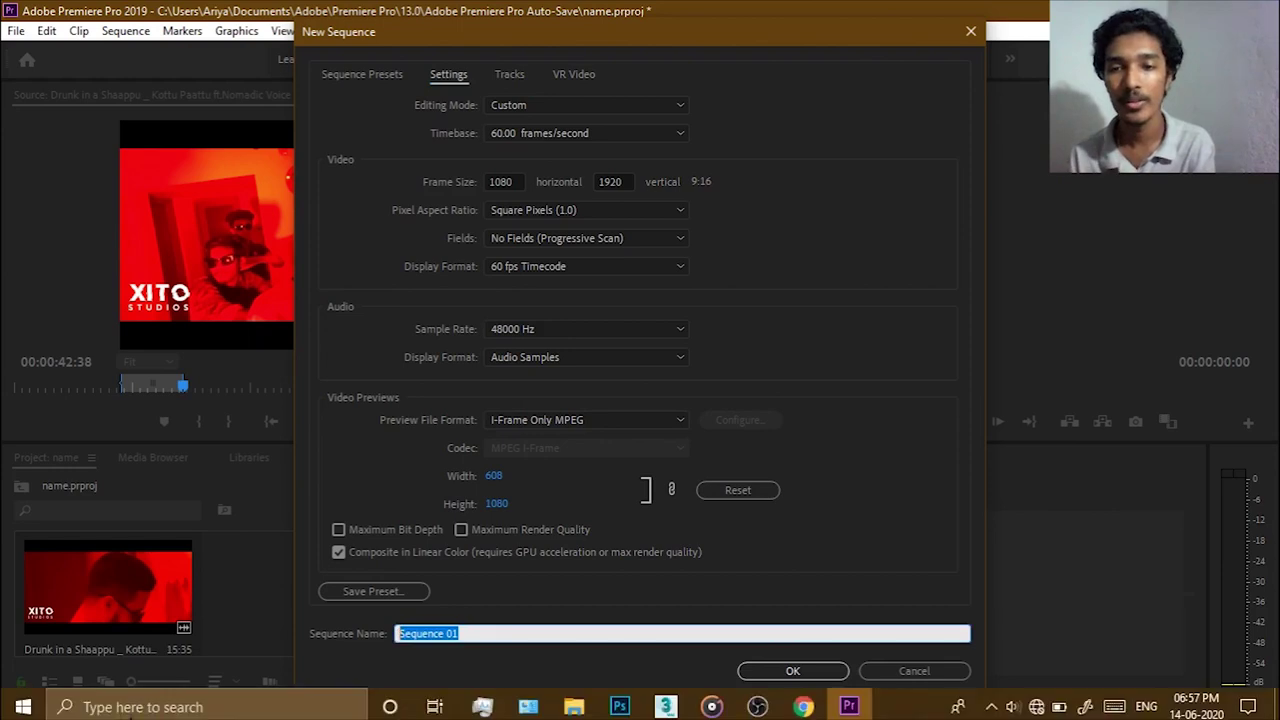
{"action": "left_click", "coordinate": [826, 670]}
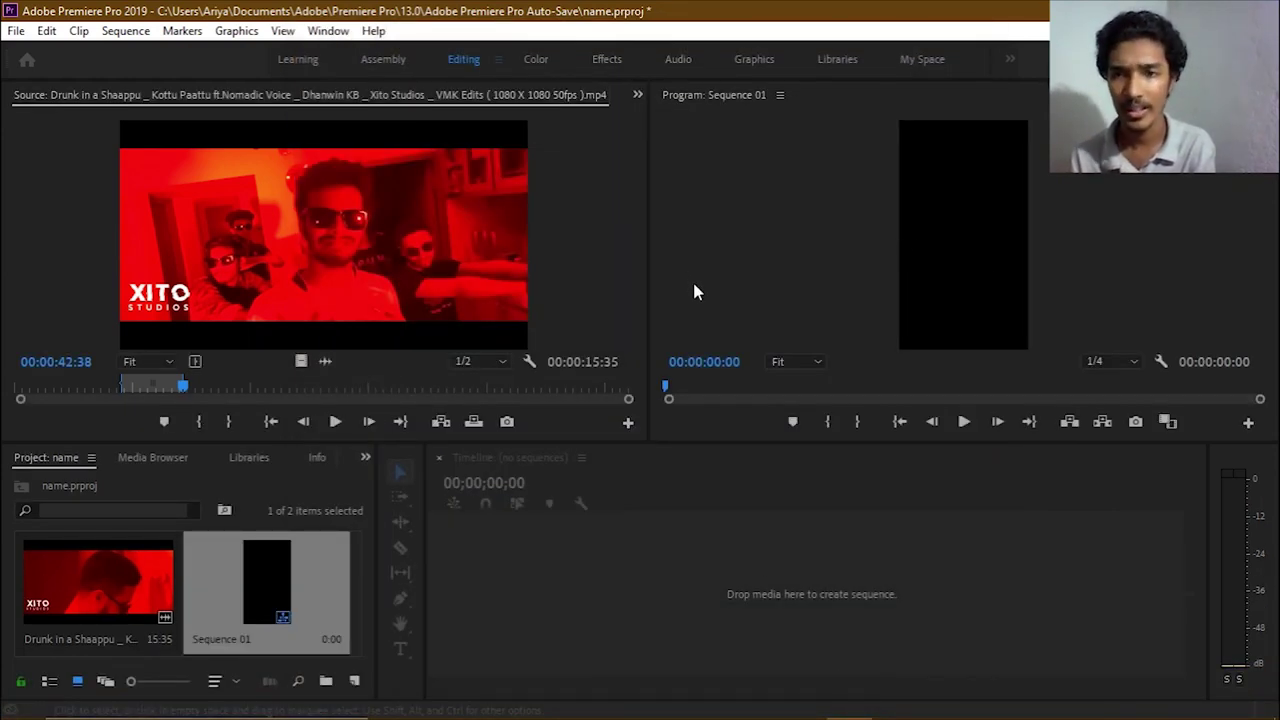
- Place the trimmed clip in the vertical sequence, keeping its settings, and show its Effect Controls
{"action": "left_click_drag", "start_coordinate": [330, 254], "coordinate": [630, 606]}
{"action": "left_click", "coordinate": [790, 406]}
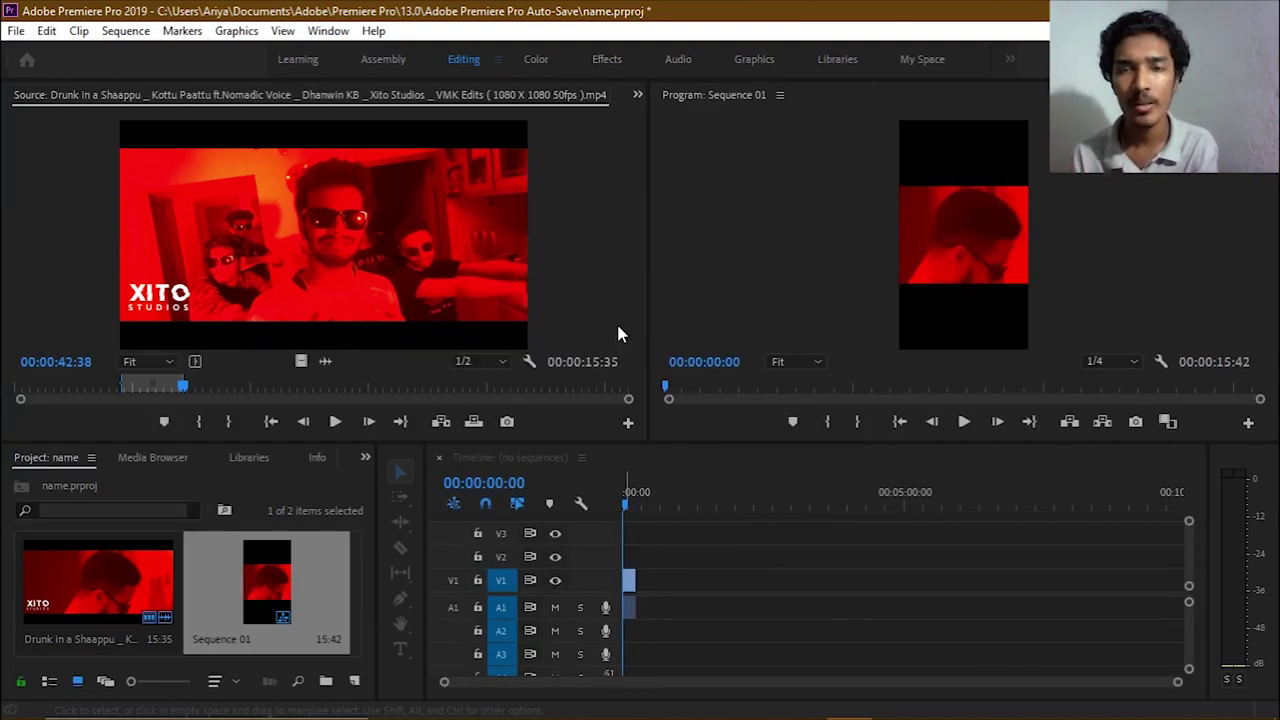
{"action": "left_click", "coordinate": [637, 95]}
{"action": "left_click", "coordinate": [653, 138]}
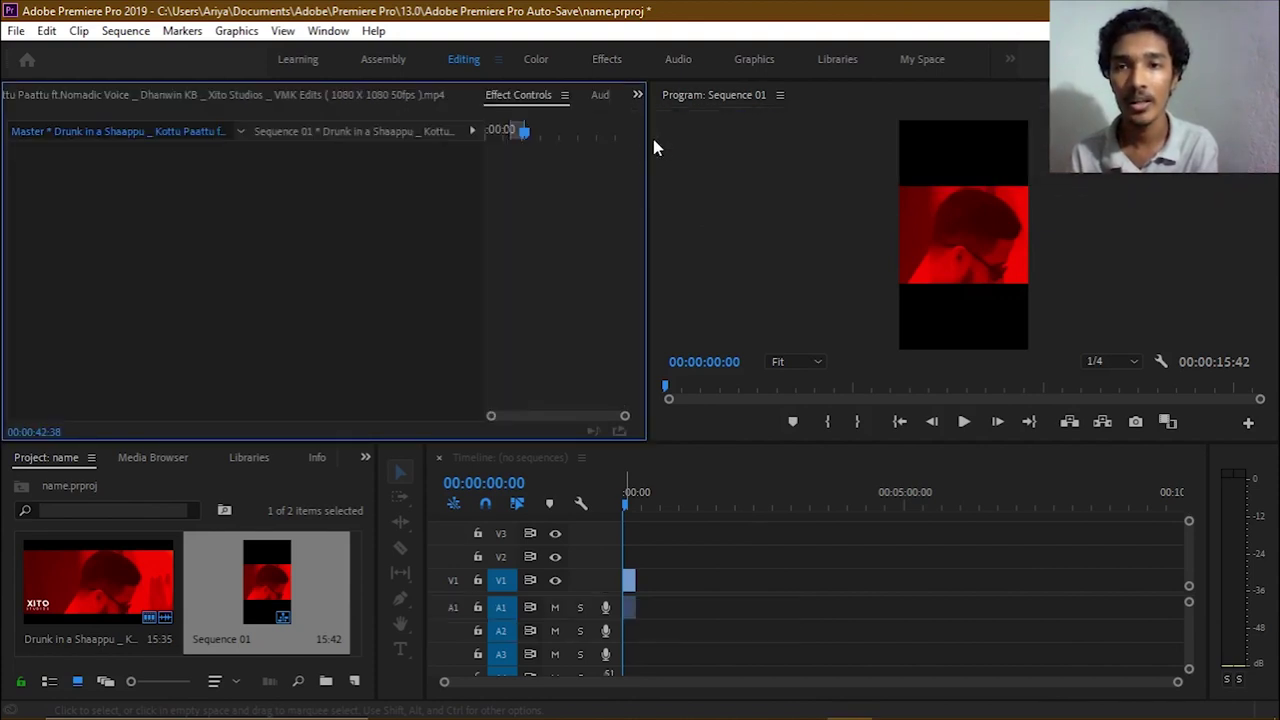
{"action": "left_click", "coordinate": [629, 585]}
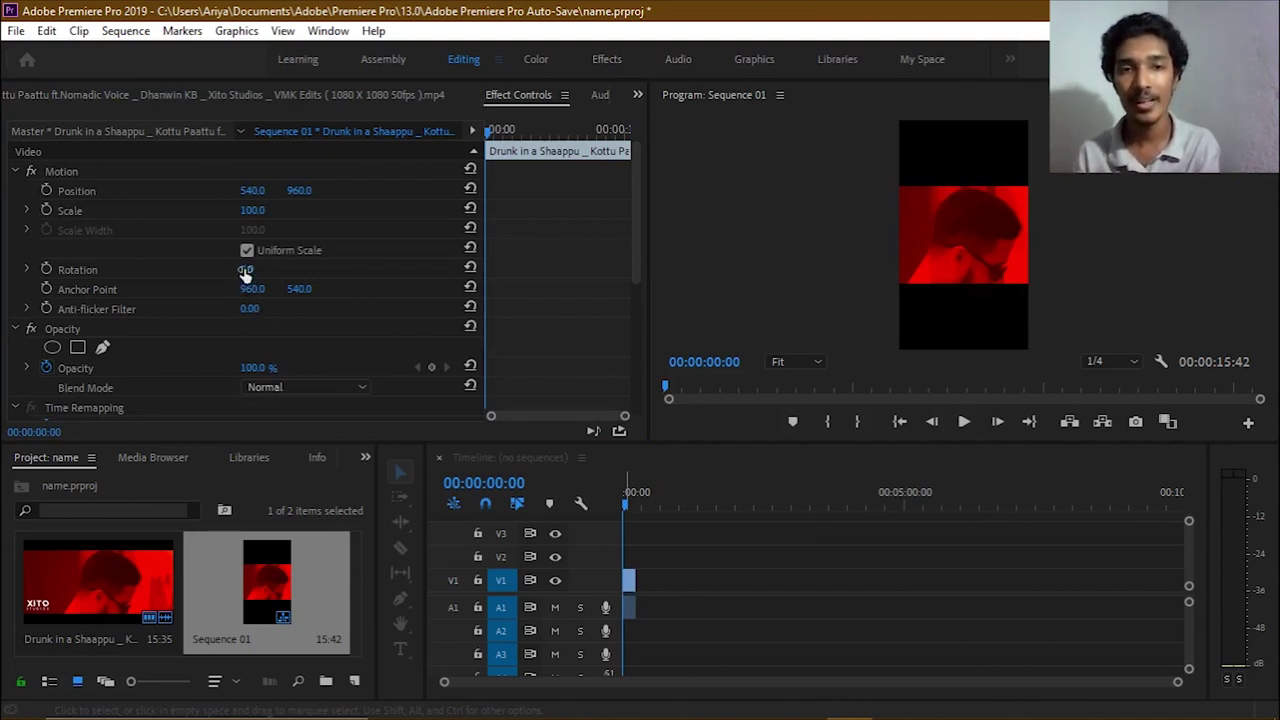
- Rotate the clip 90° and set its scale to 133.3 to fill the frame
{"action": "left_click", "coordinate": [245, 271]}
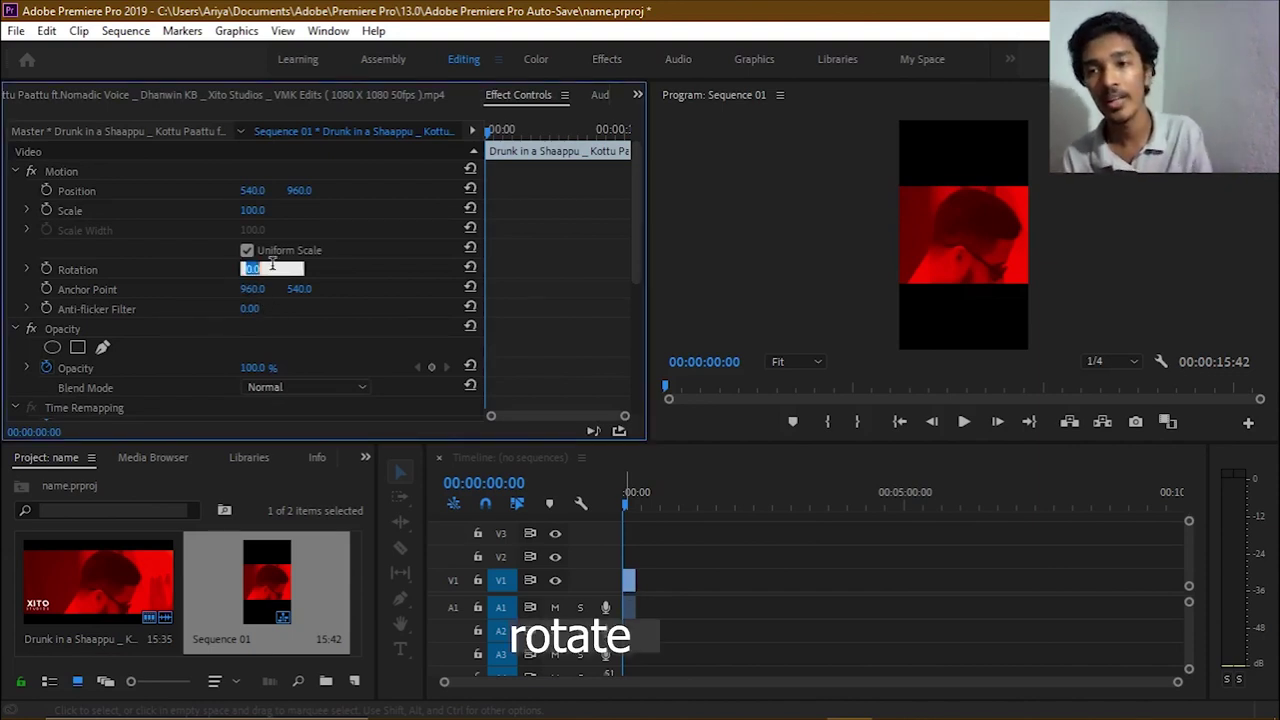
{"action": "type", "text": "90"}
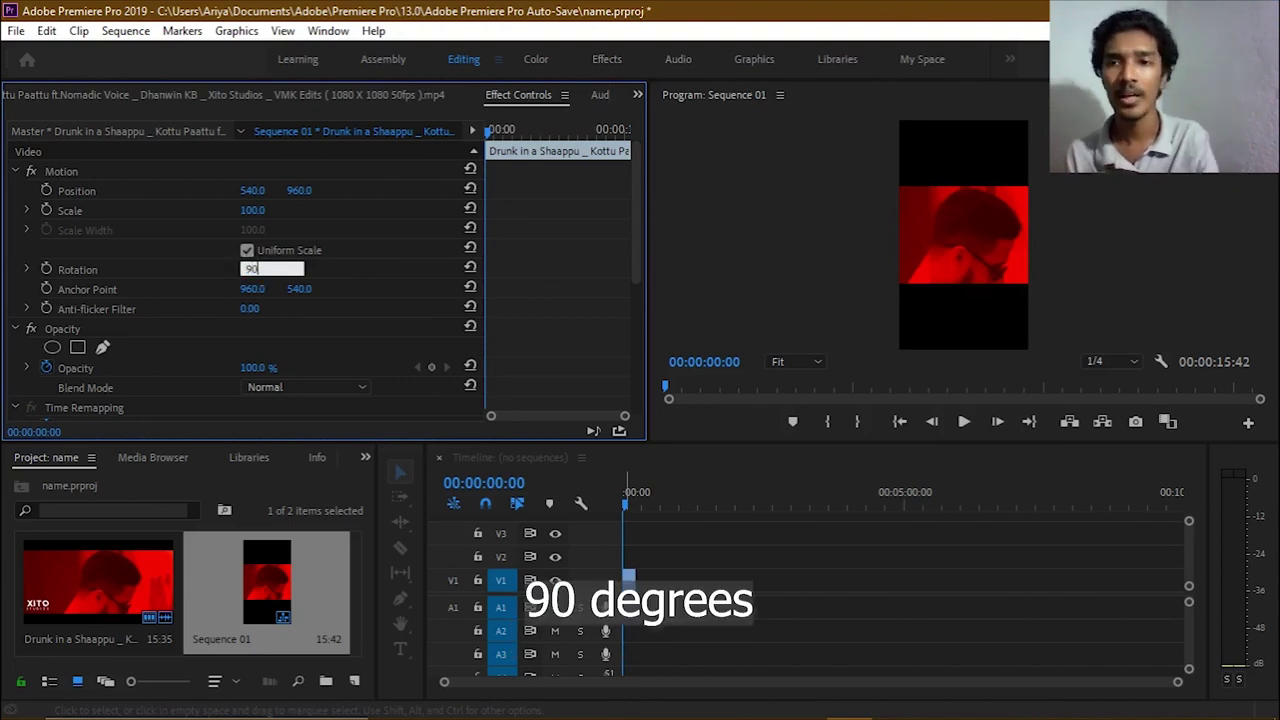
{"action": "key", "text": "Return"}
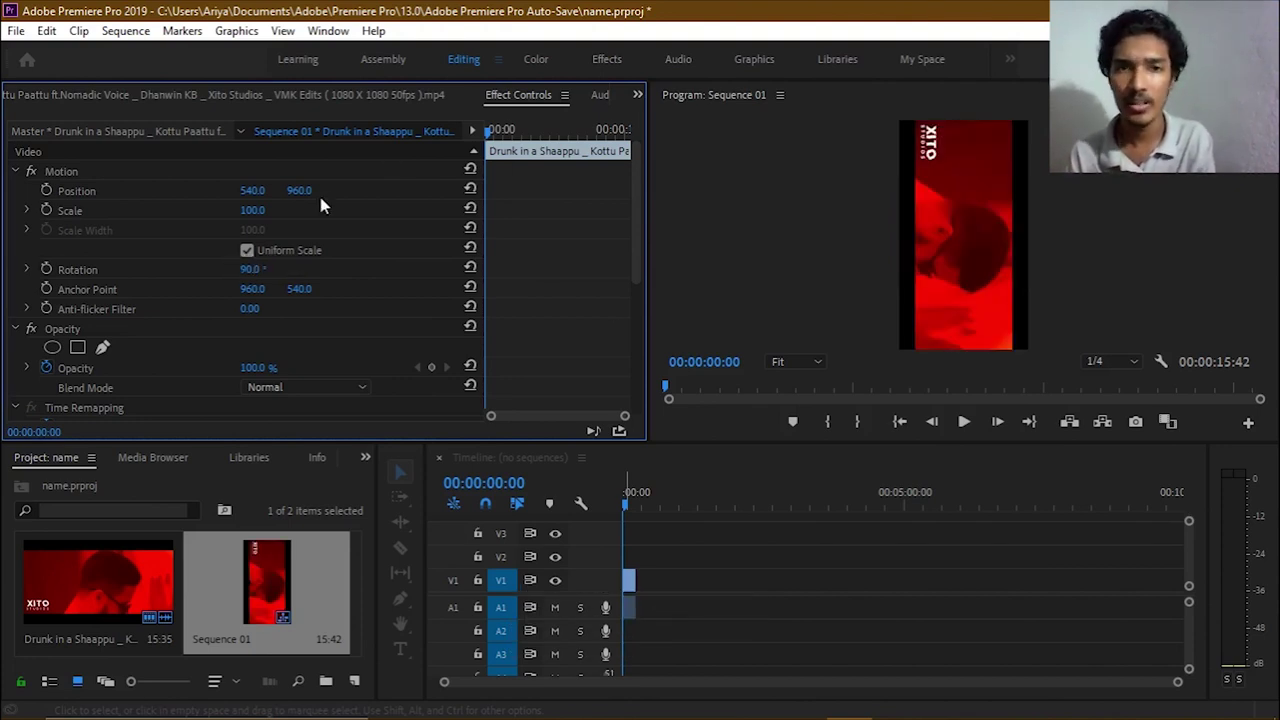
{"action": "left_click", "coordinate": [200, 216]}
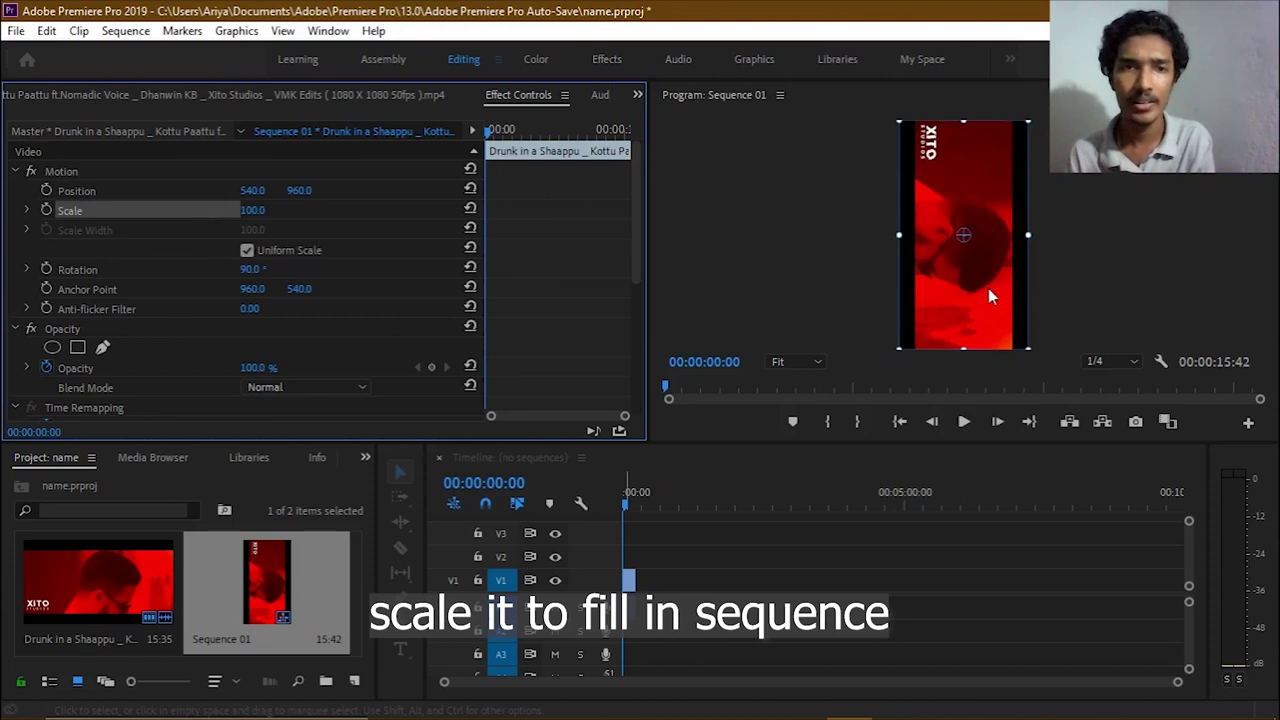
{"action": "mouse_move", "coordinate": [899, 235]}
{"action": "left_mouse_down"}
{"action": "mouse_move", "coordinate": [877, 237]}
{"action": "mouse_move", "coordinate": [889, 237]}
{"action": "left_mouse_up"}
{"action": "key", "text": "ctrl+z"}
{"action": "key", "text": "ctrl+z"}
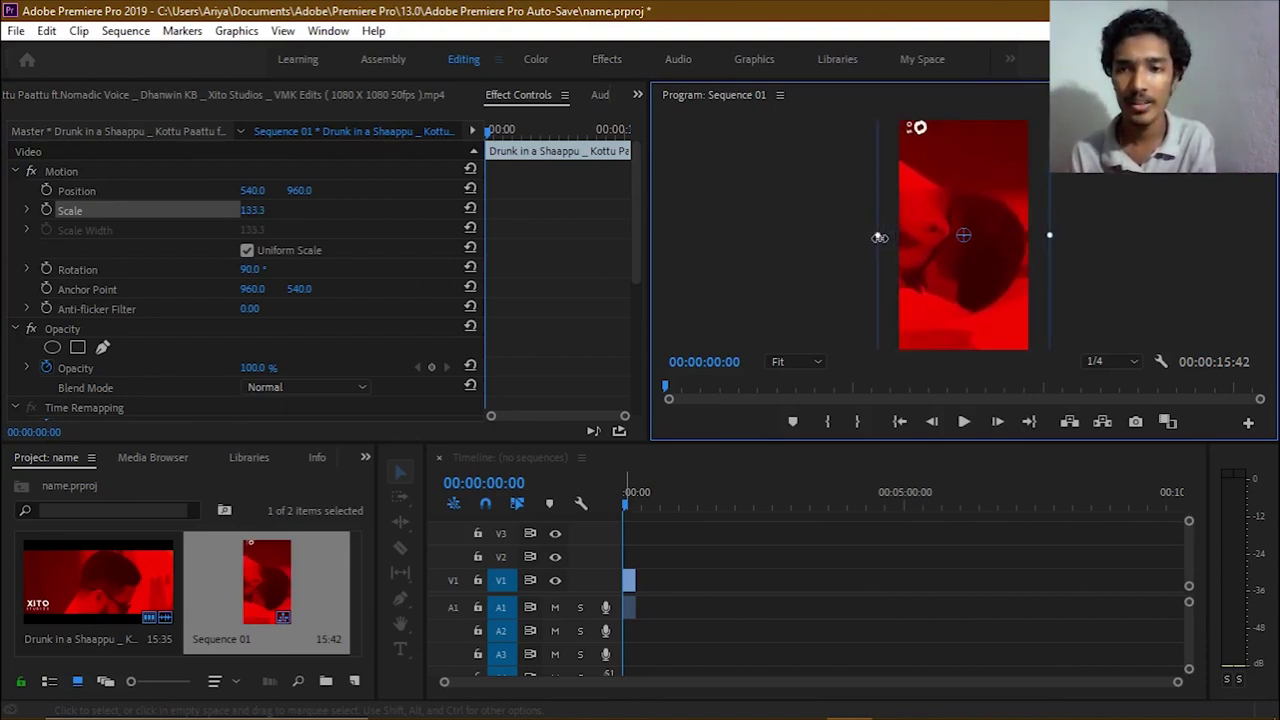
- Check the clip's context menu, then render Sequence 01 In to Out and play the preview
{"action": "left_click", "coordinate": [629, 588]}
{"action": "right_click", "coordinate": [629, 588]}
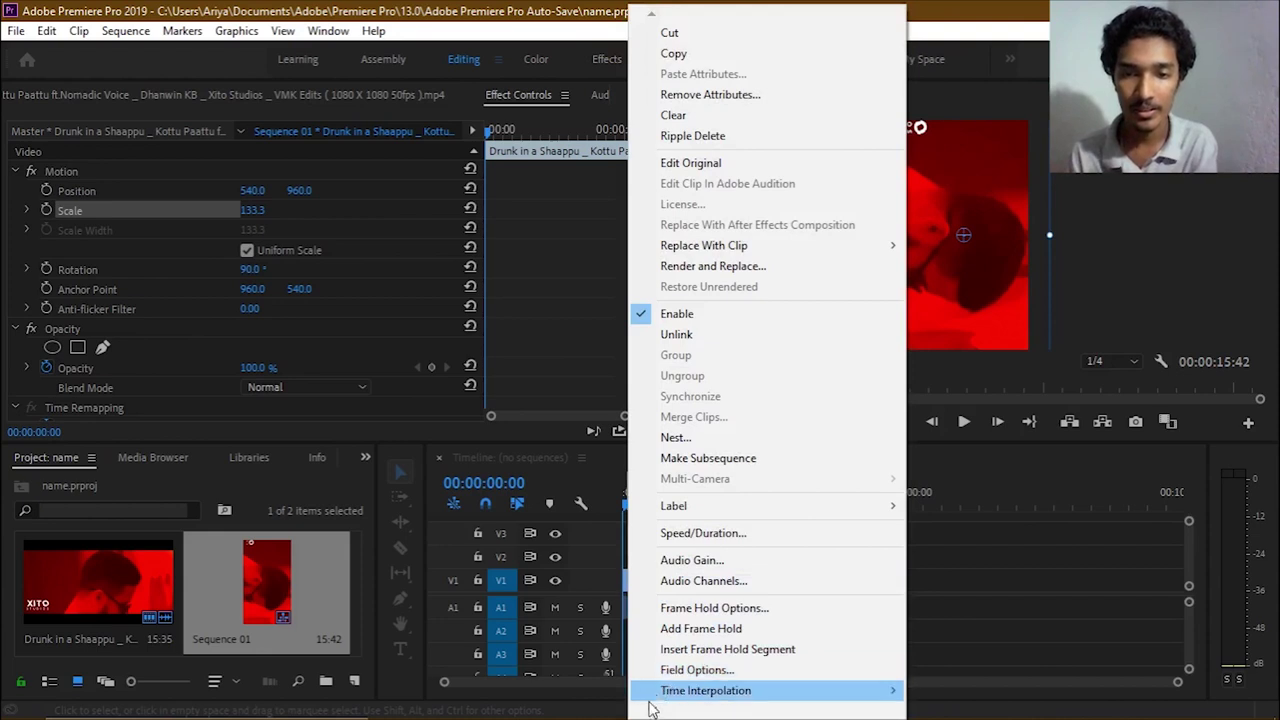
{"action": "mouse_move", "coordinate": [650, 710]}
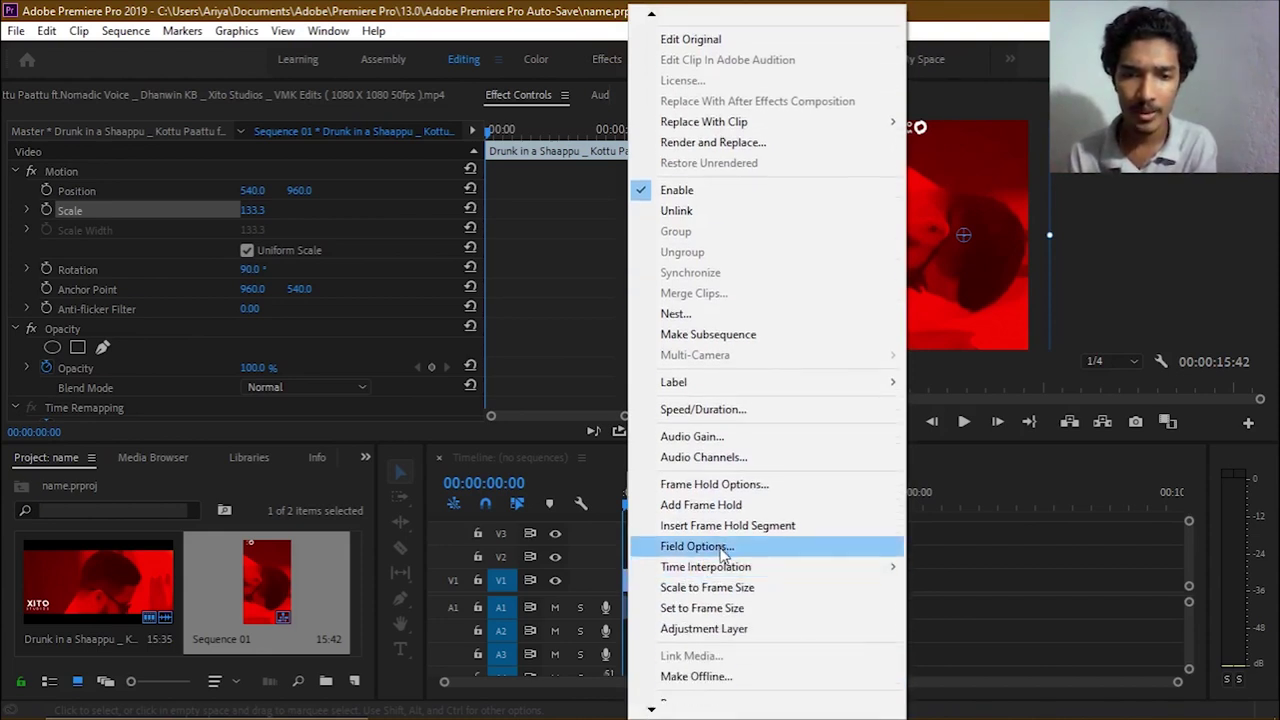
{"action": "mouse_move", "coordinate": [752, 568]}
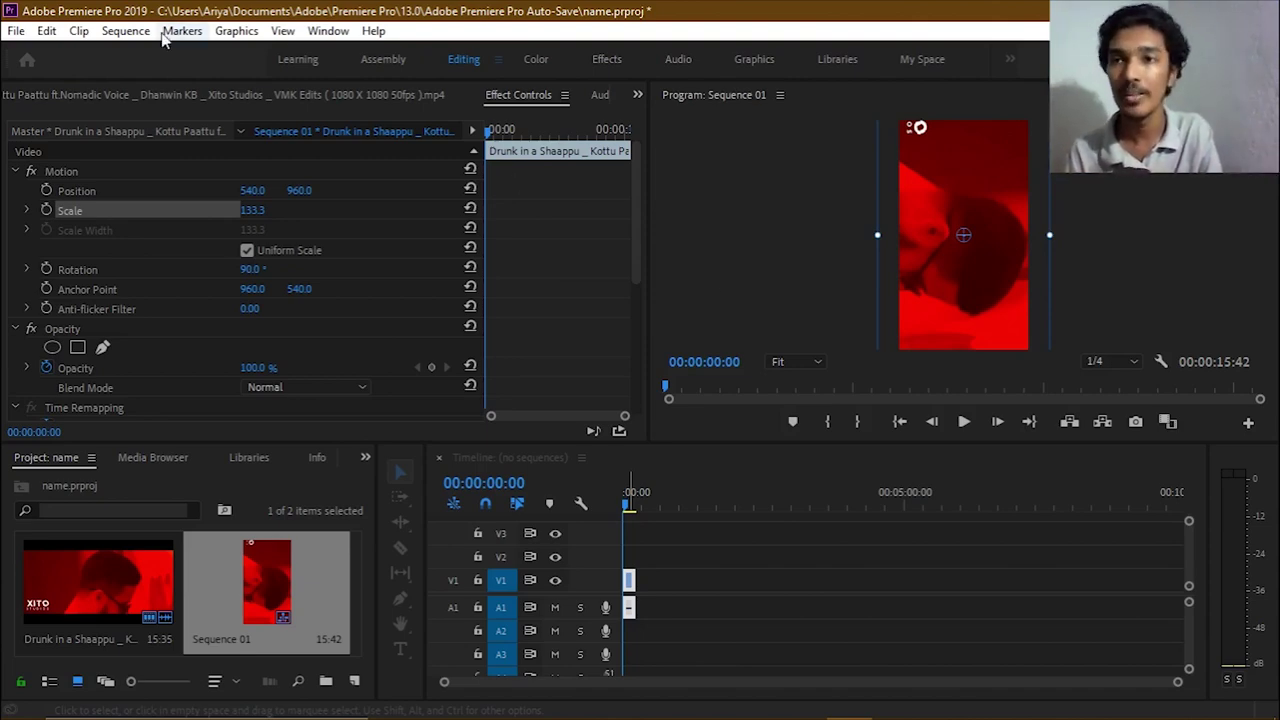
{"action": "left_click", "coordinate": [126, 33]}
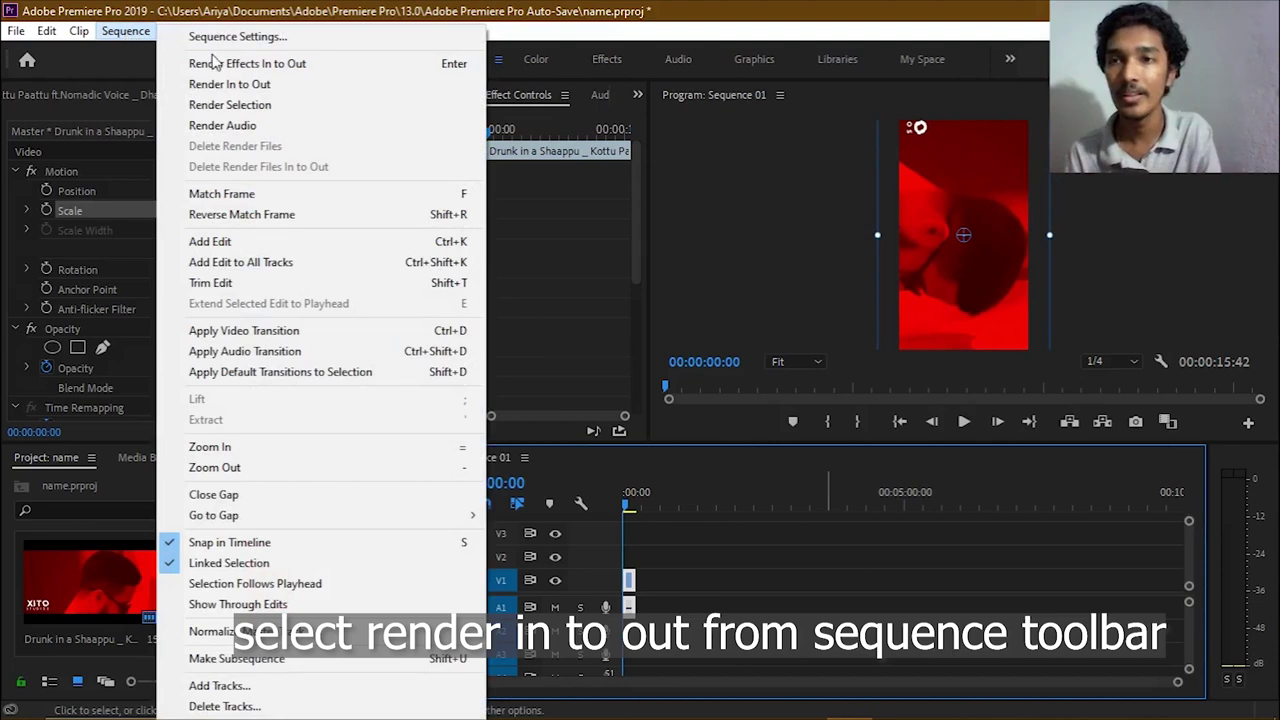
{"action": "left_click", "coordinate": [226, 88]}
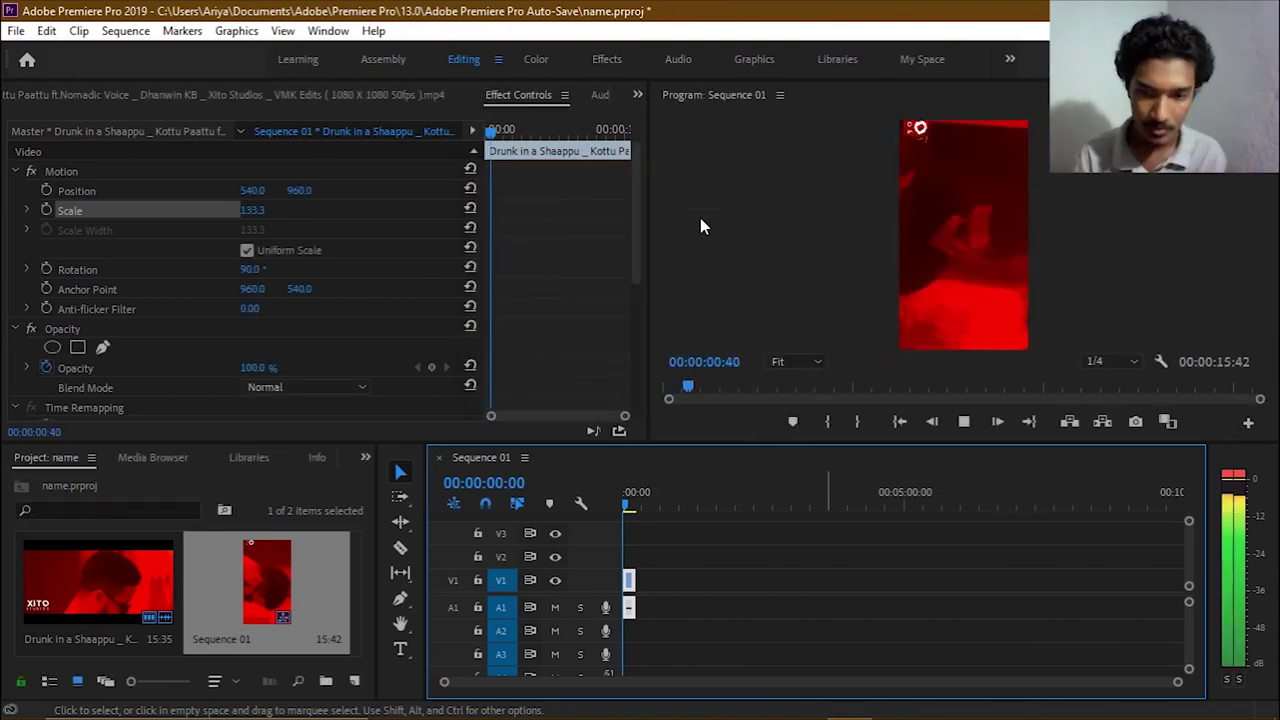
{"action": "key", "text": "space"}
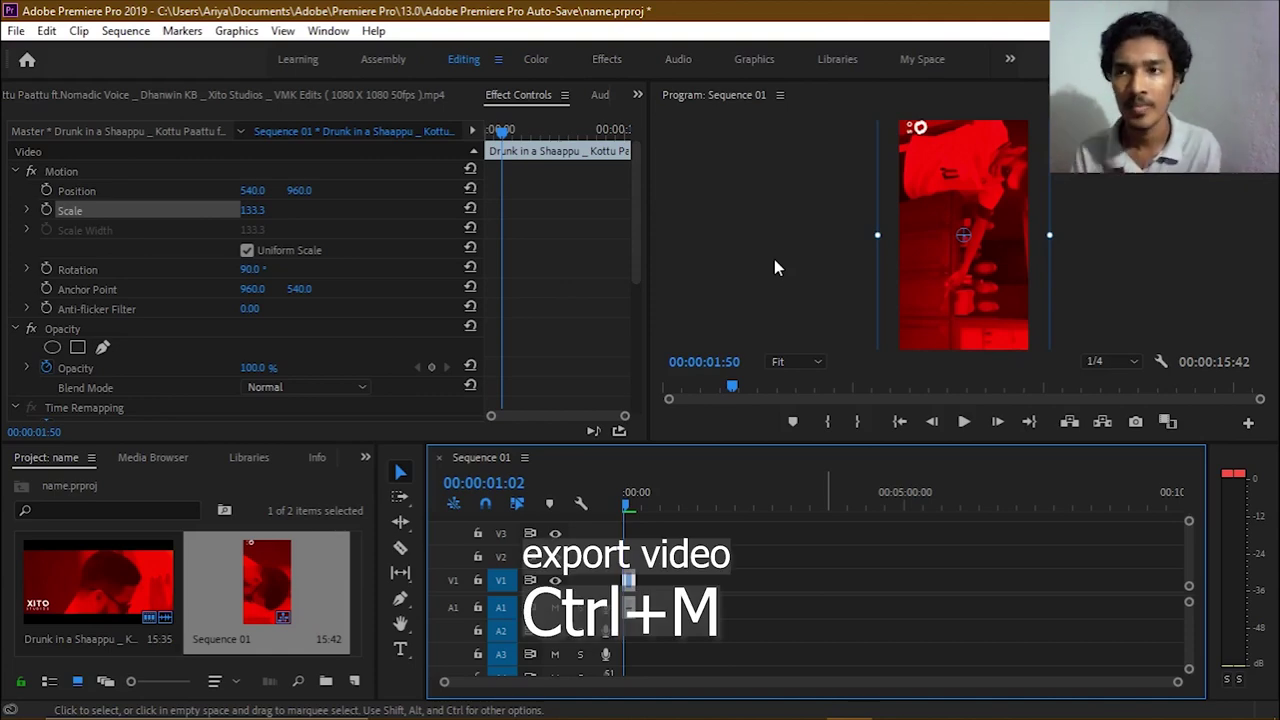
- In Export Settings, lower the H.264 target bitrate from 10 to about 4.53 Mbps
{"action": "key", "text": "ctrl+m"}
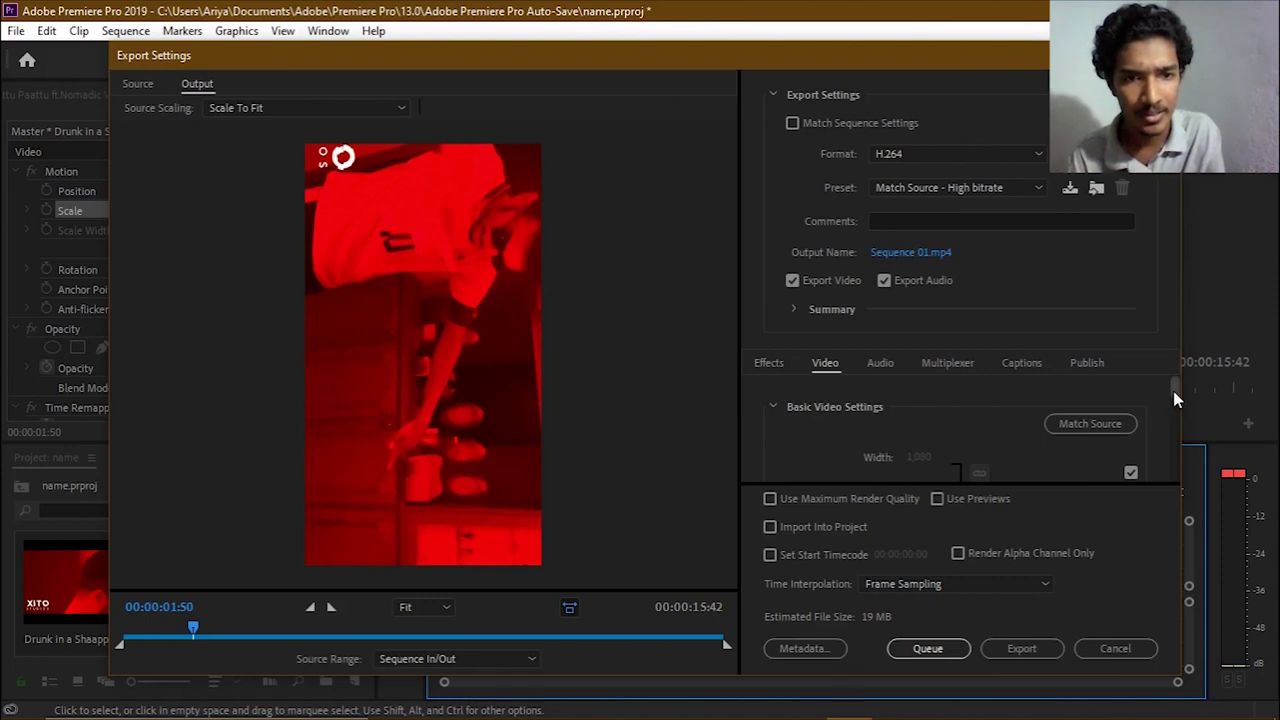
{"action": "left_click_drag", "start_coordinate": [1175, 398], "coordinate": [1172, 466]}
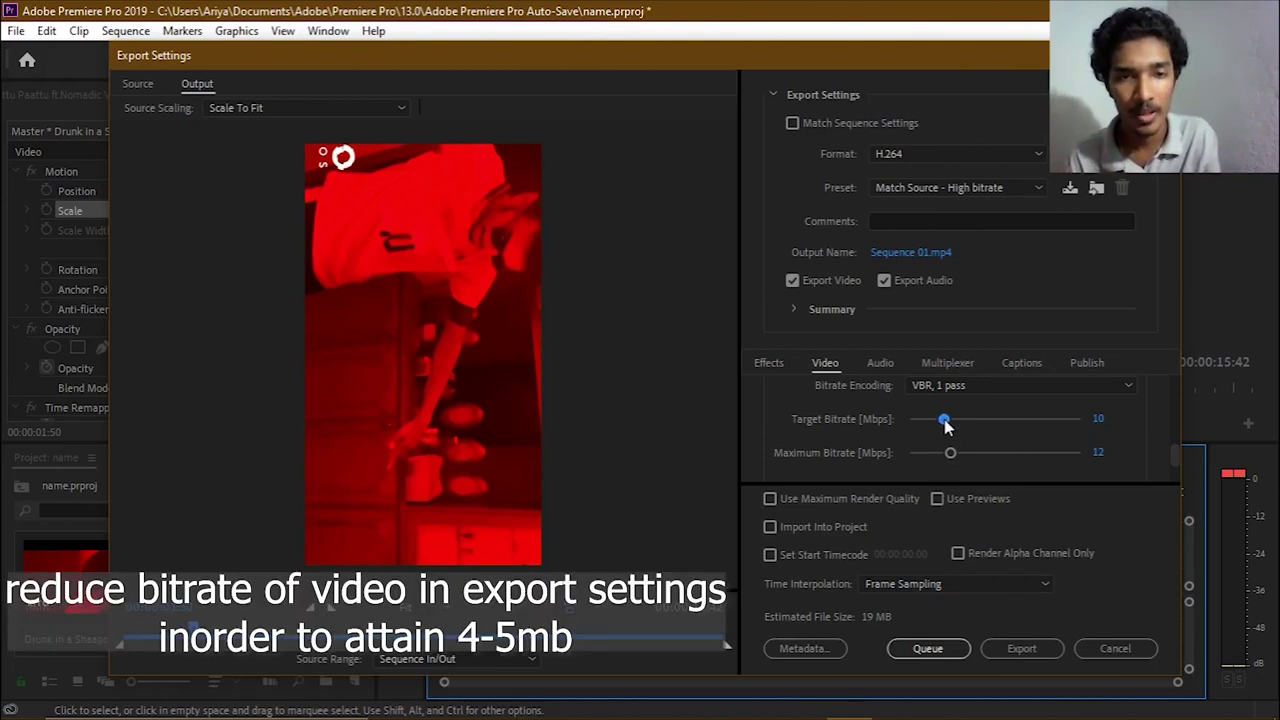
{"action": "left_click_drag", "start_coordinate": [944, 419], "coordinate": [917, 455]}
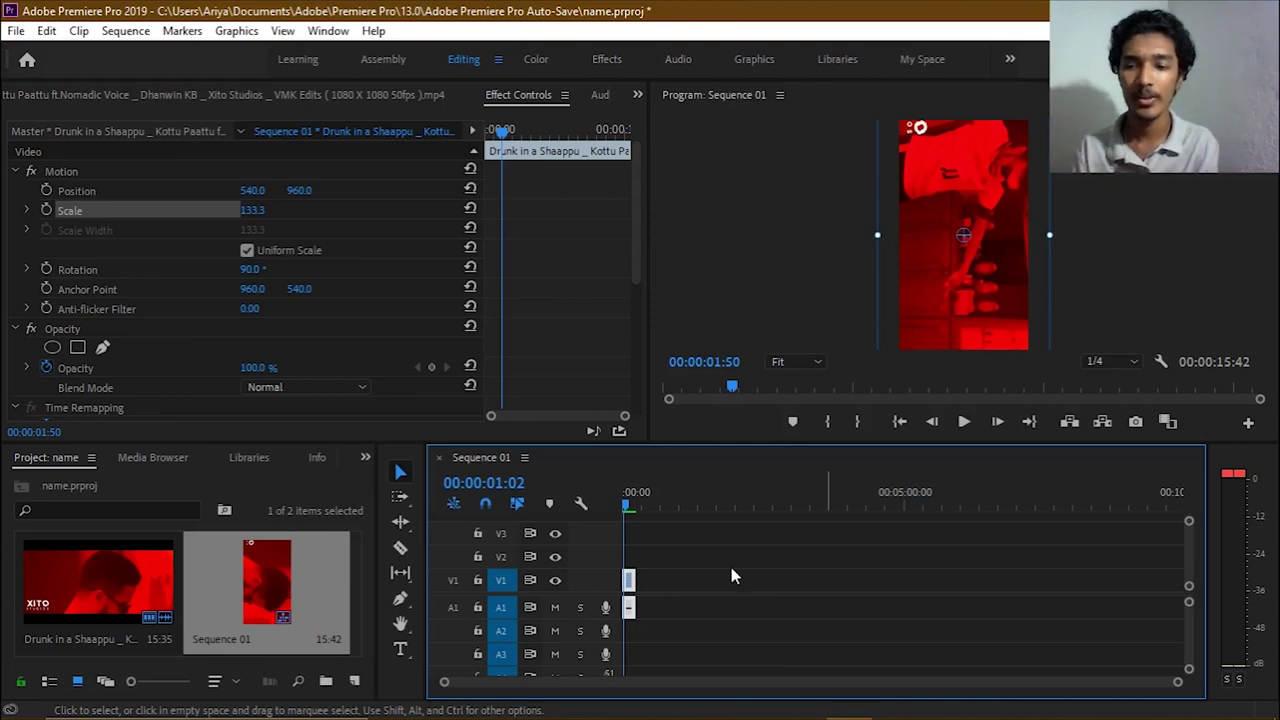
- Export Sequence 01 as H.264 with Match Source - High bitrate and Optical Flow interpolation
{"action": "key", "text": "ctrl+m"}
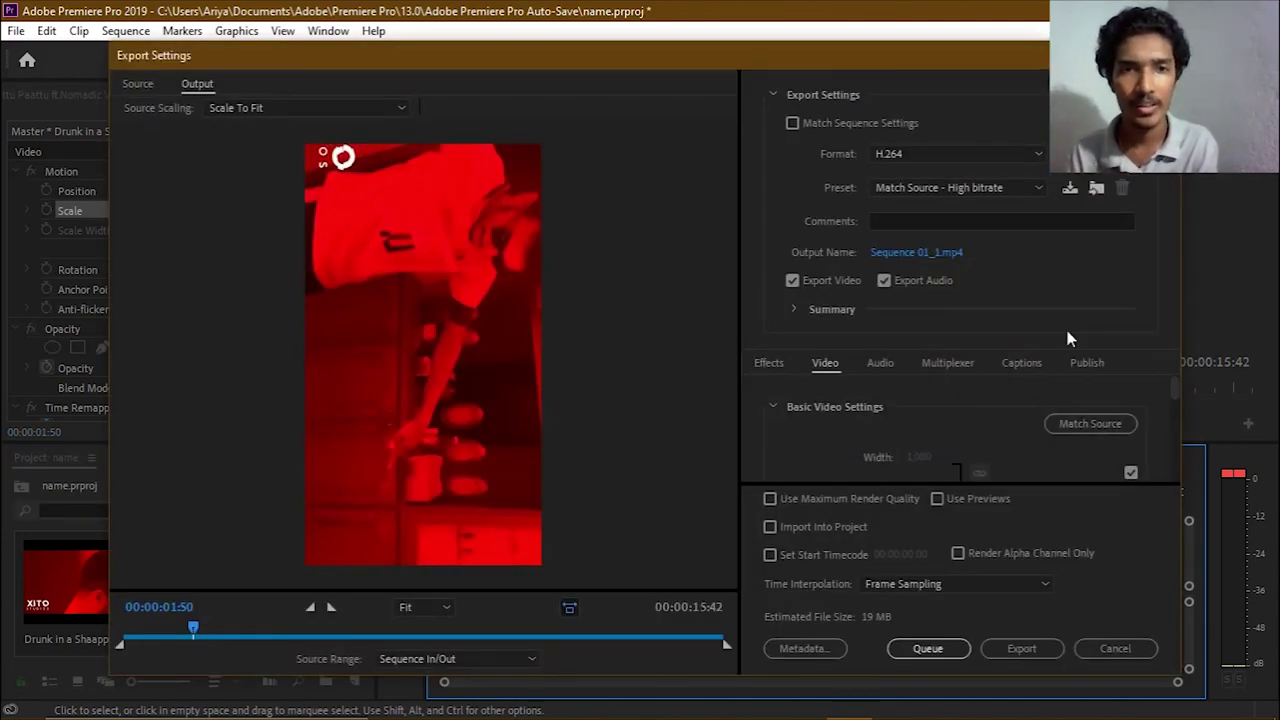
{"action": "left_click", "coordinate": [930, 187]}
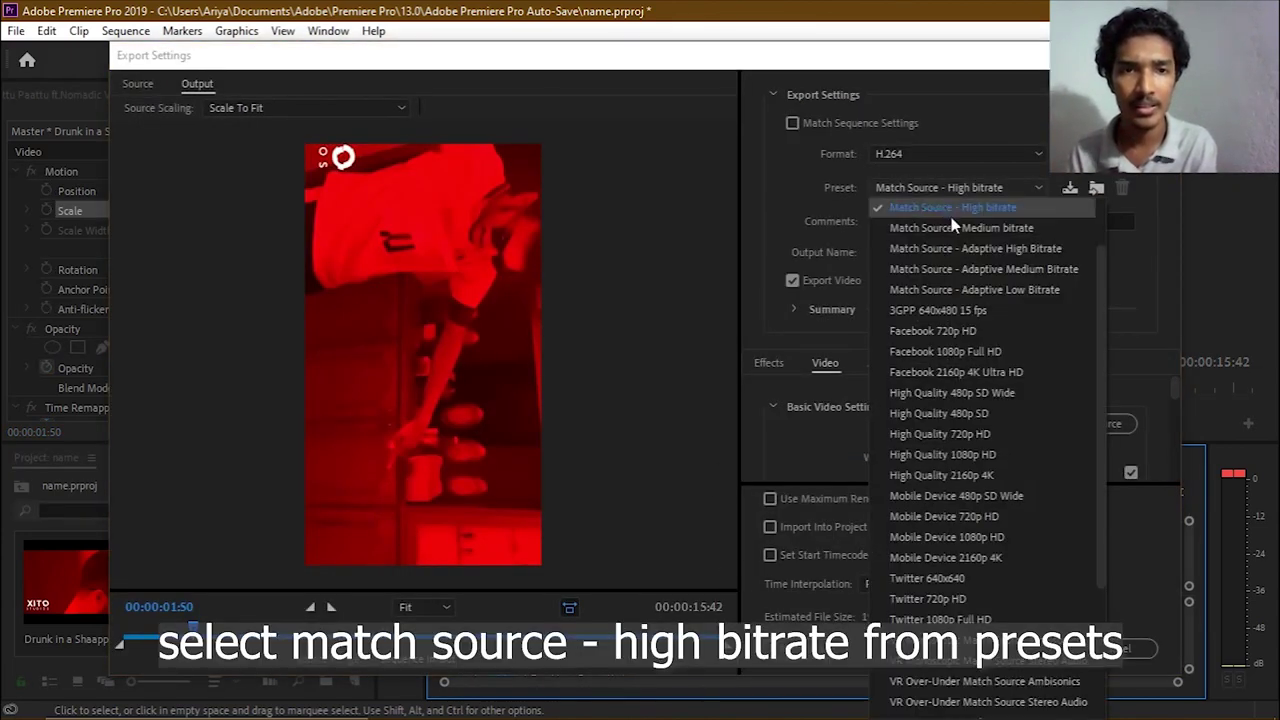
{"action": "left_click", "coordinate": [950, 207]}
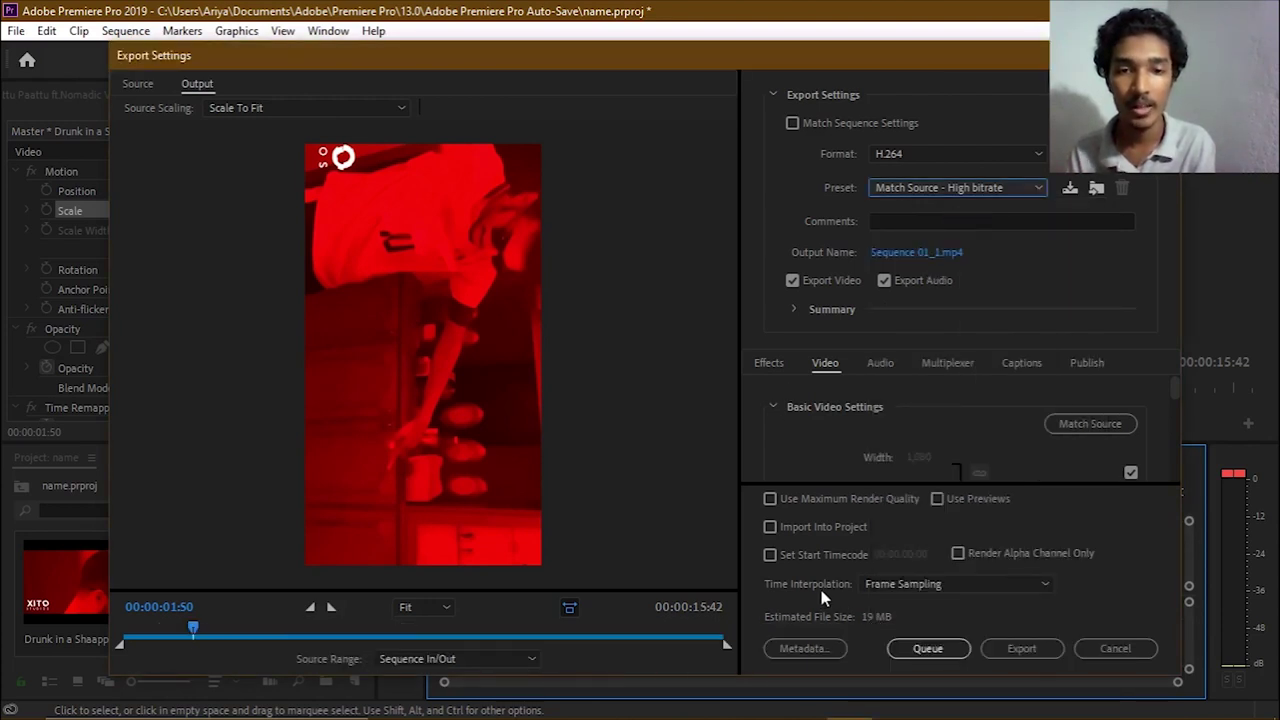
{"action": "left_click", "coordinate": [878, 588]}
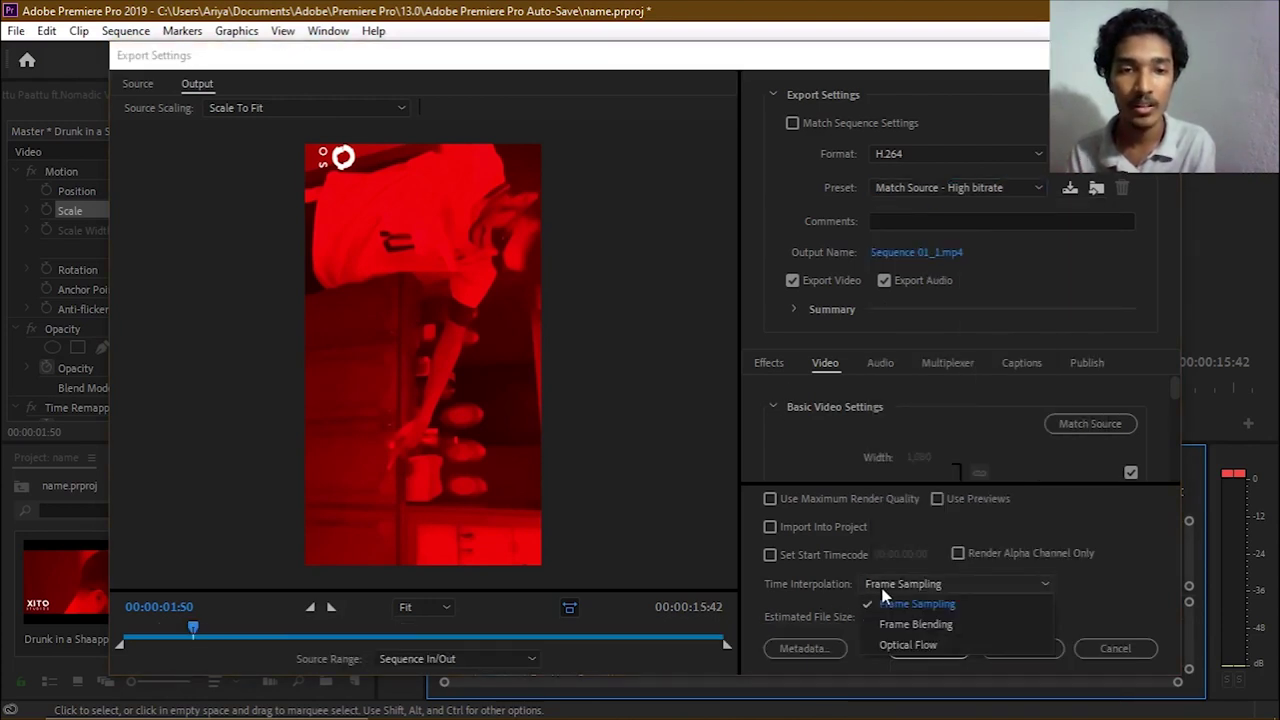
{"action": "left_click", "coordinate": [887, 644]}
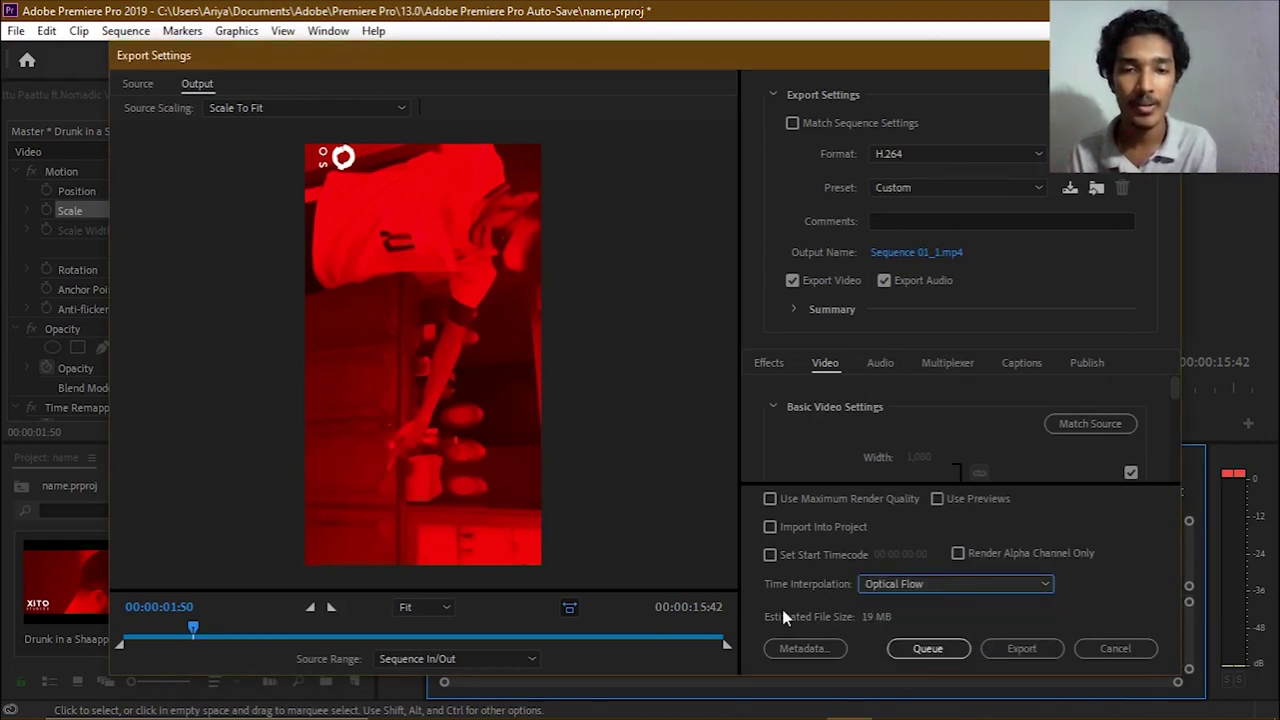
{"action": "left_click", "coordinate": [1036, 648]}
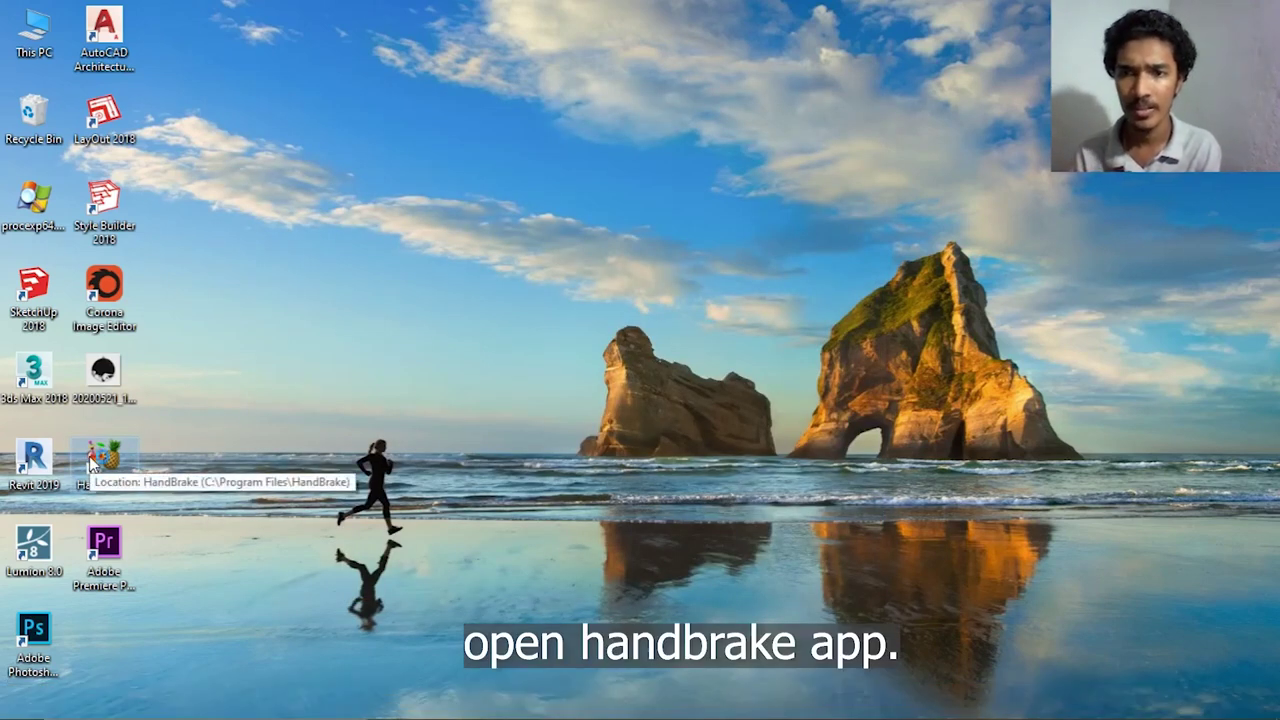
- Launch HandBrake and load Sequence 01 24-2.mp4 from the Videos folder as the source
{"action": "double_click", "coordinate": [92, 460]}
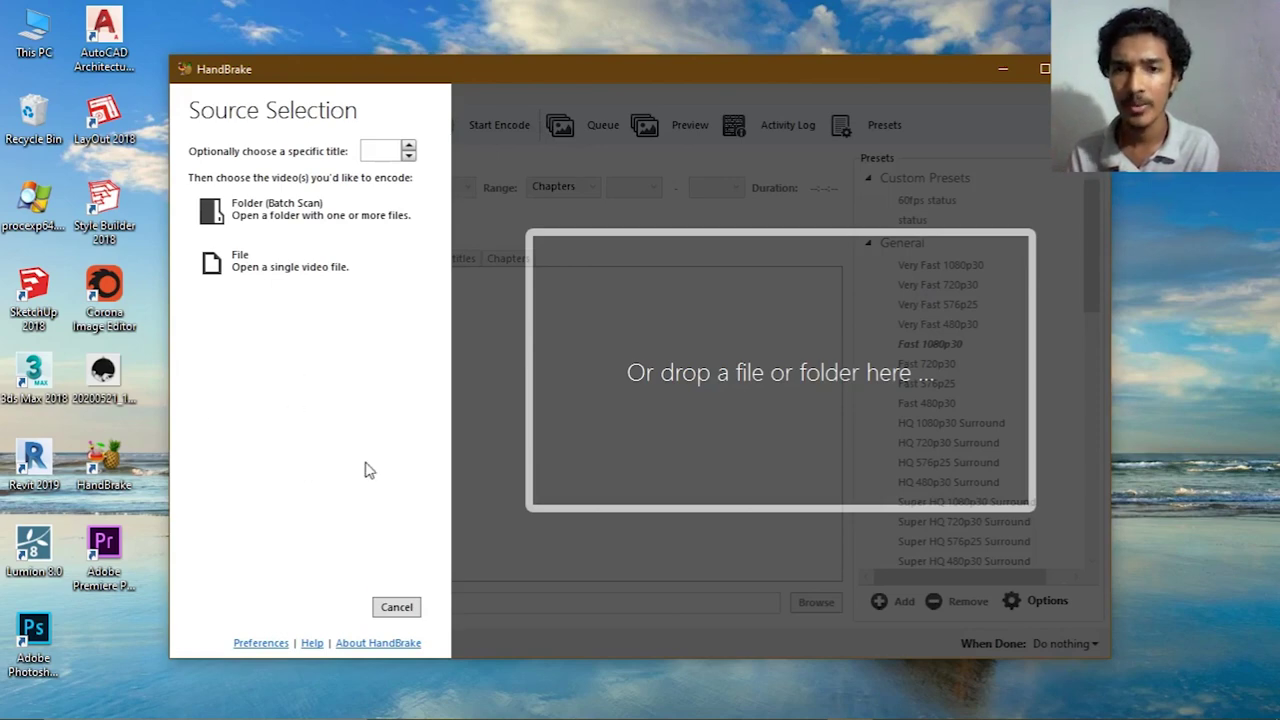
{"action": "left_click", "coordinate": [573, 702]}
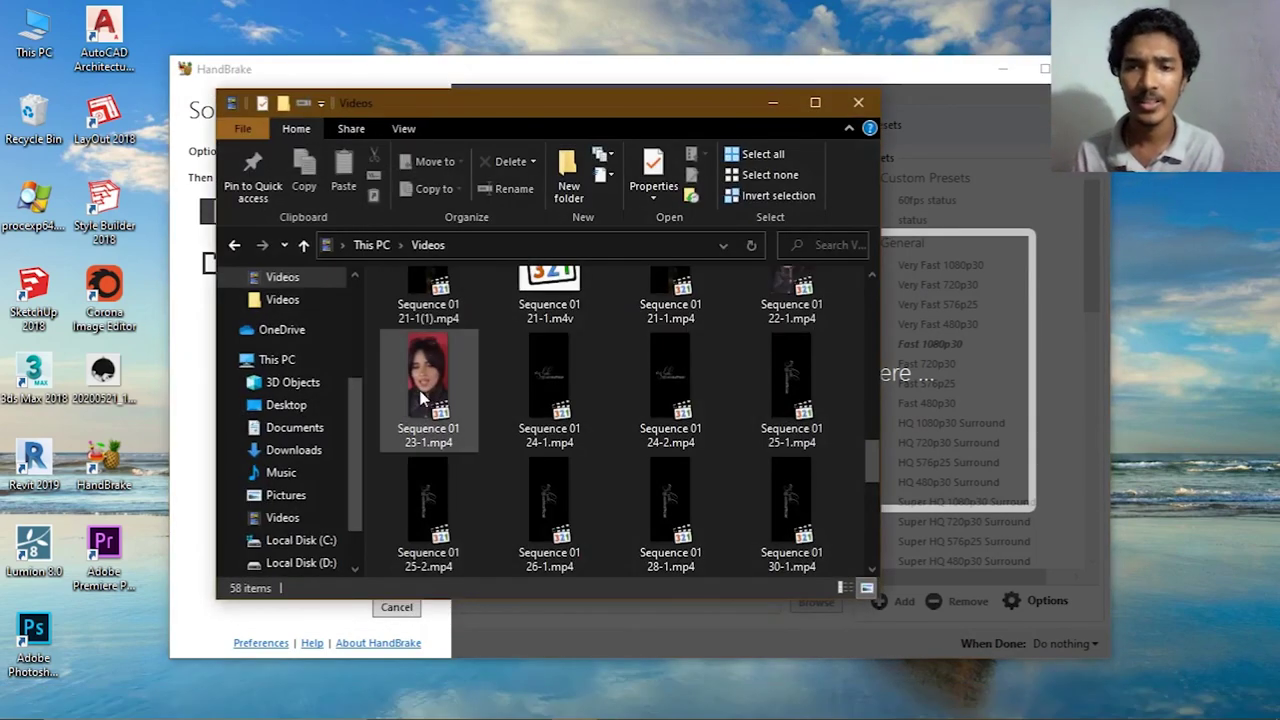
{"action": "left_click", "coordinate": [687, 384]}
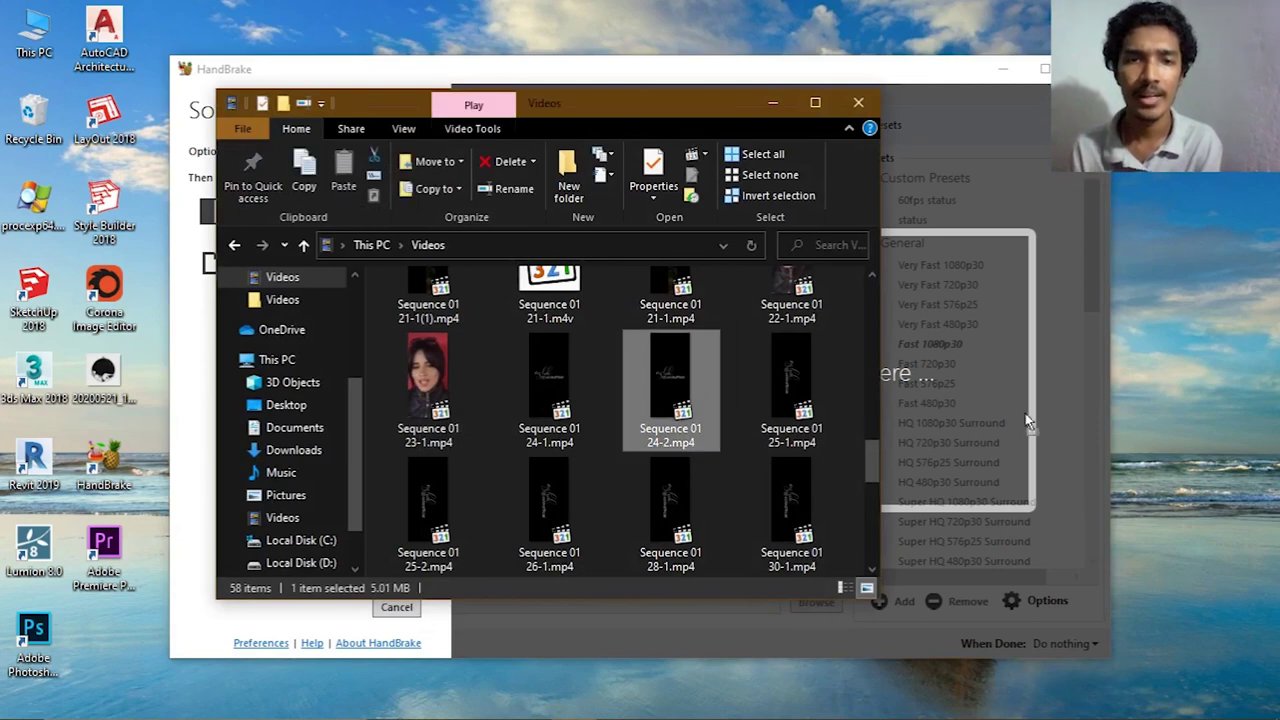
{"action": "left_click_drag", "start_coordinate": [1032, 423], "coordinate": [1032, 423]}
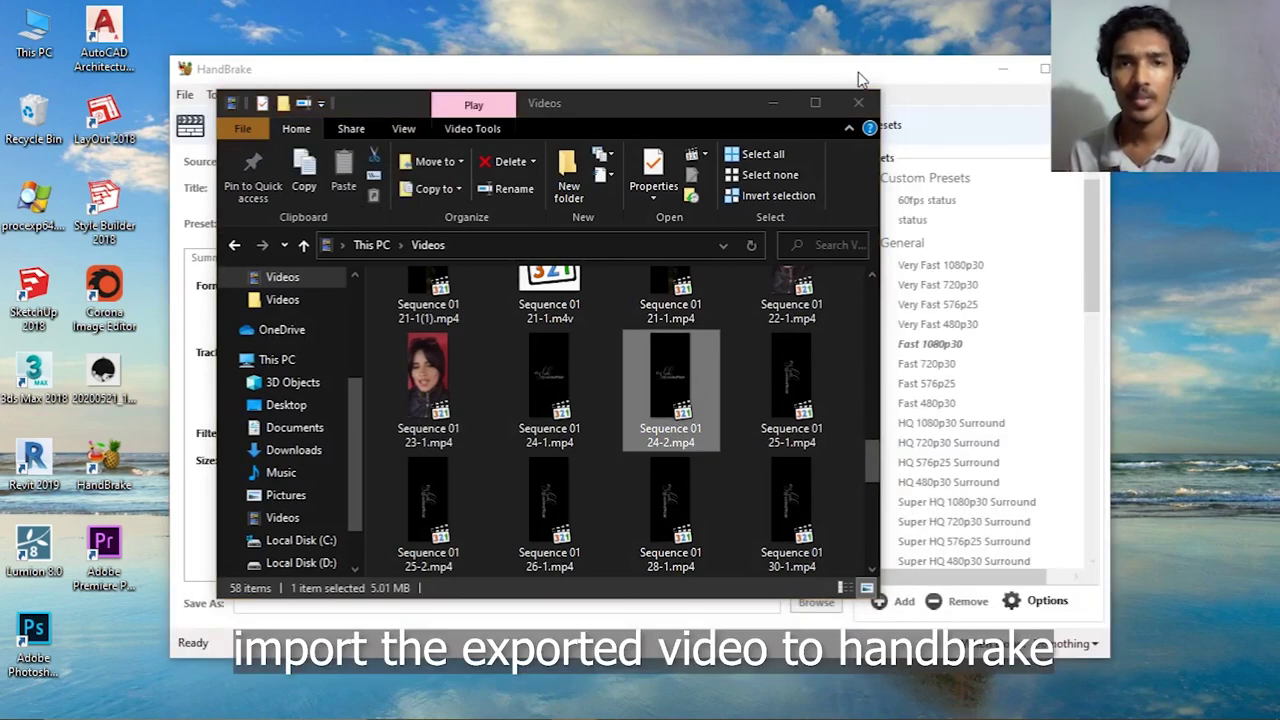
{"action": "left_click", "coordinate": [857, 80]}
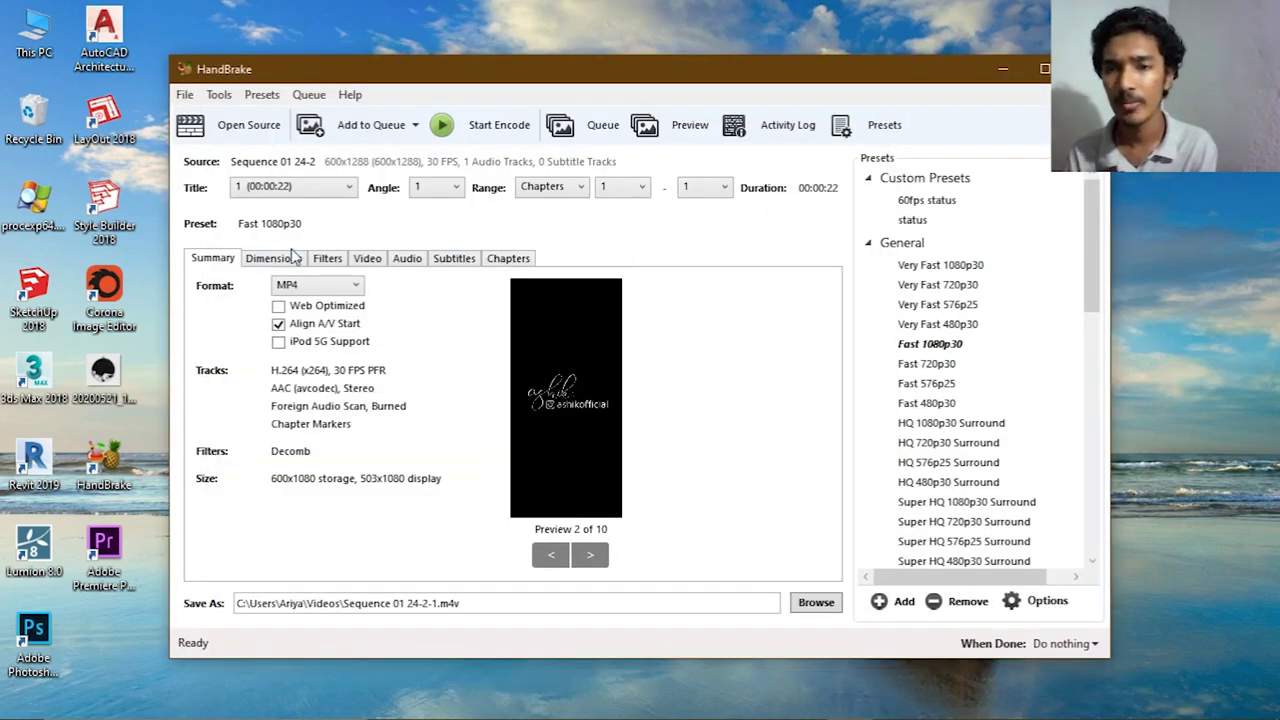
- Apply the custom 'status' preset and verify 600x1288 output with Automatic anamorphic
{"action": "left_click", "coordinate": [912, 221]}
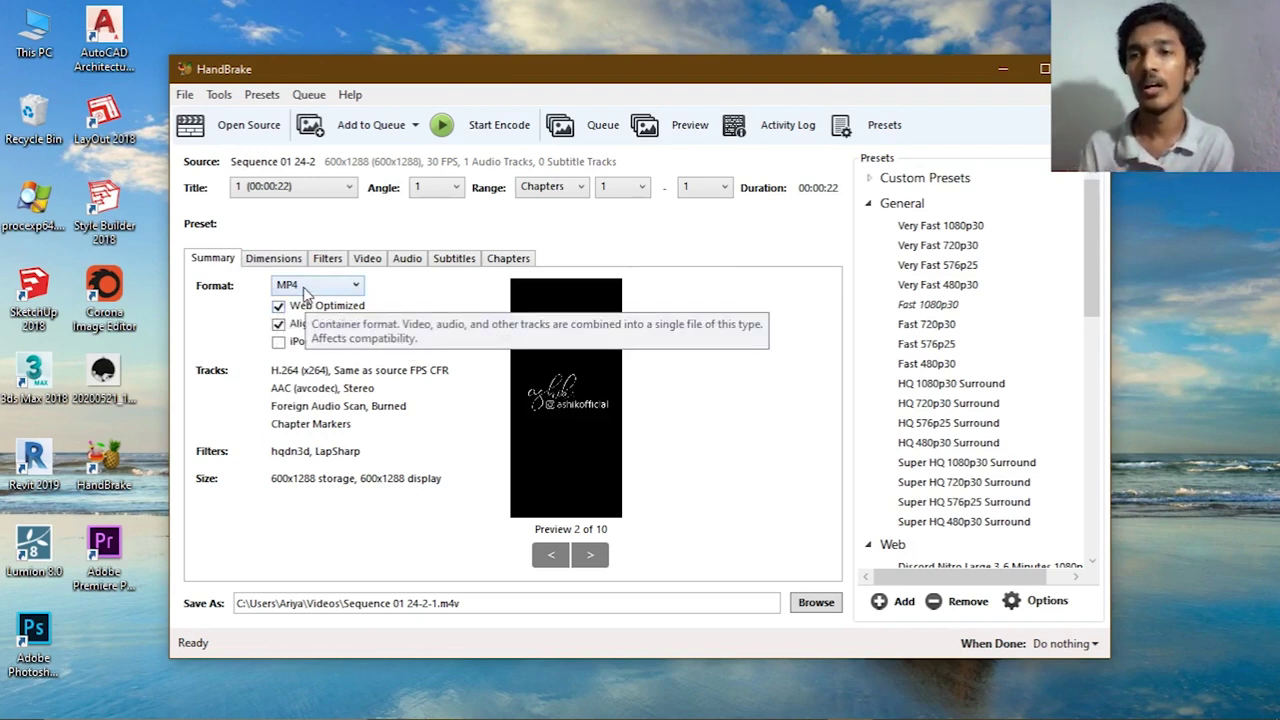
{"action": "left_click", "coordinate": [274, 258]}
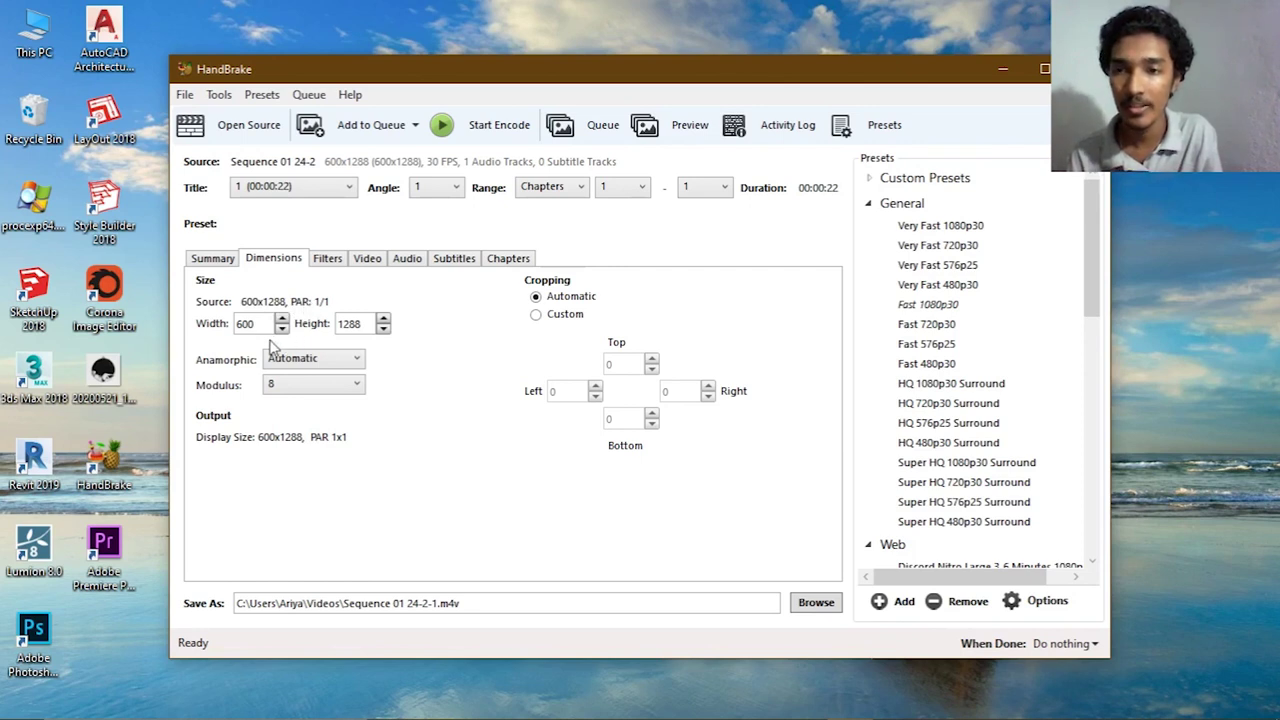
{"action": "left_click", "coordinate": [365, 322]}
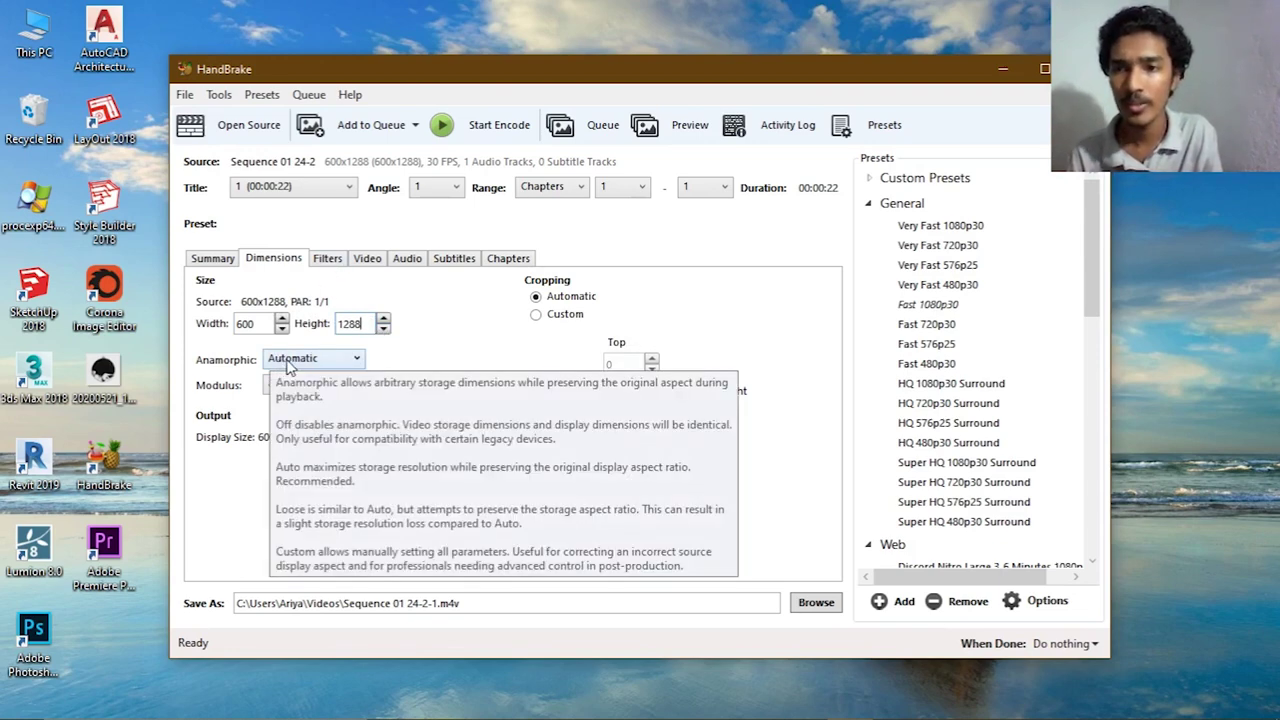
{"action": "left_click", "coordinate": [334, 362]}
{"action": "left_click", "coordinate": [336, 362]}
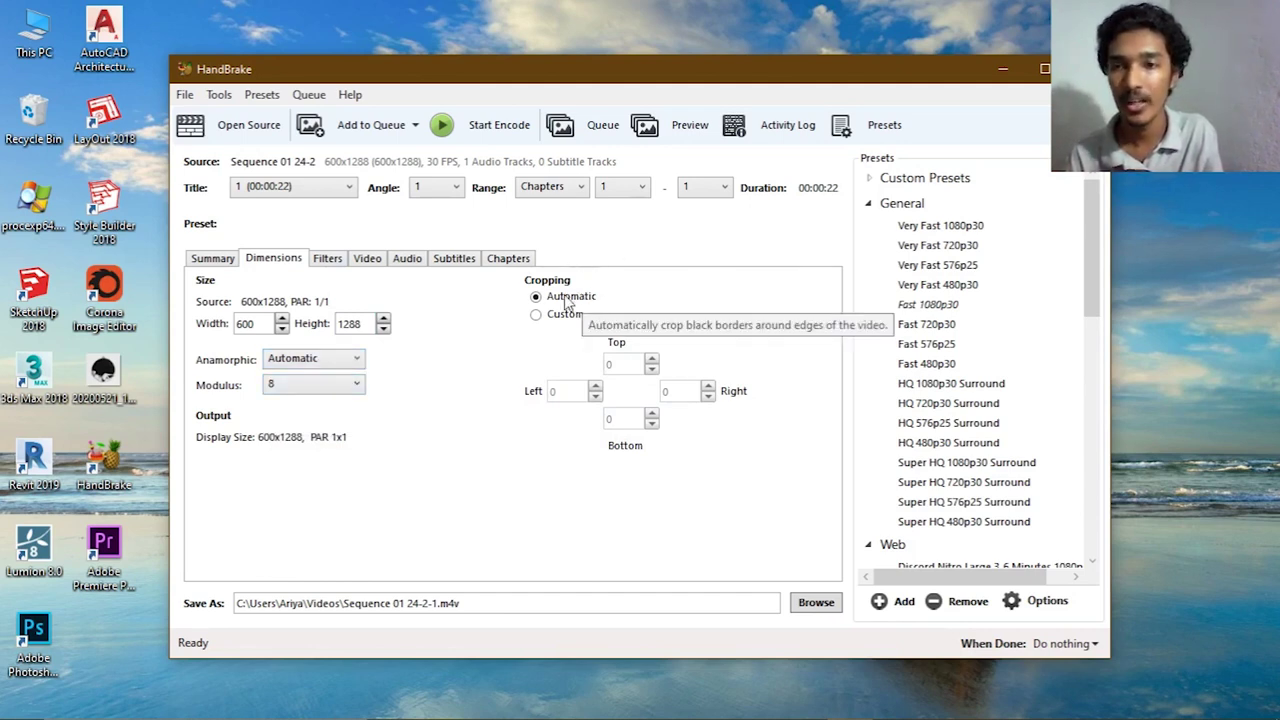
{"action": "left_click", "coordinate": [326, 258]}
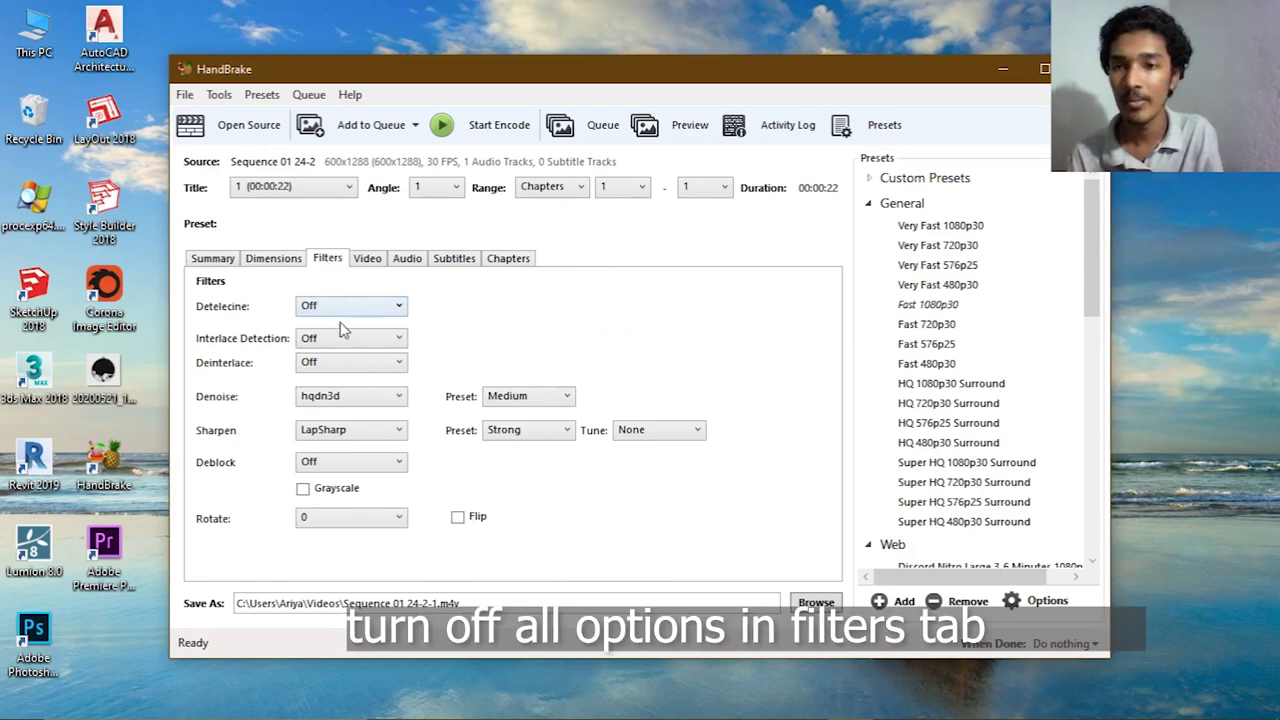
- Switch the Denoise (hqdn3d) and Sharpen (LapSharp) filters to Off
{"action": "left_click", "coordinate": [350, 396]}
{"action": "left_click", "coordinate": [330, 415]}
{"action": "left_click", "coordinate": [350, 430]}
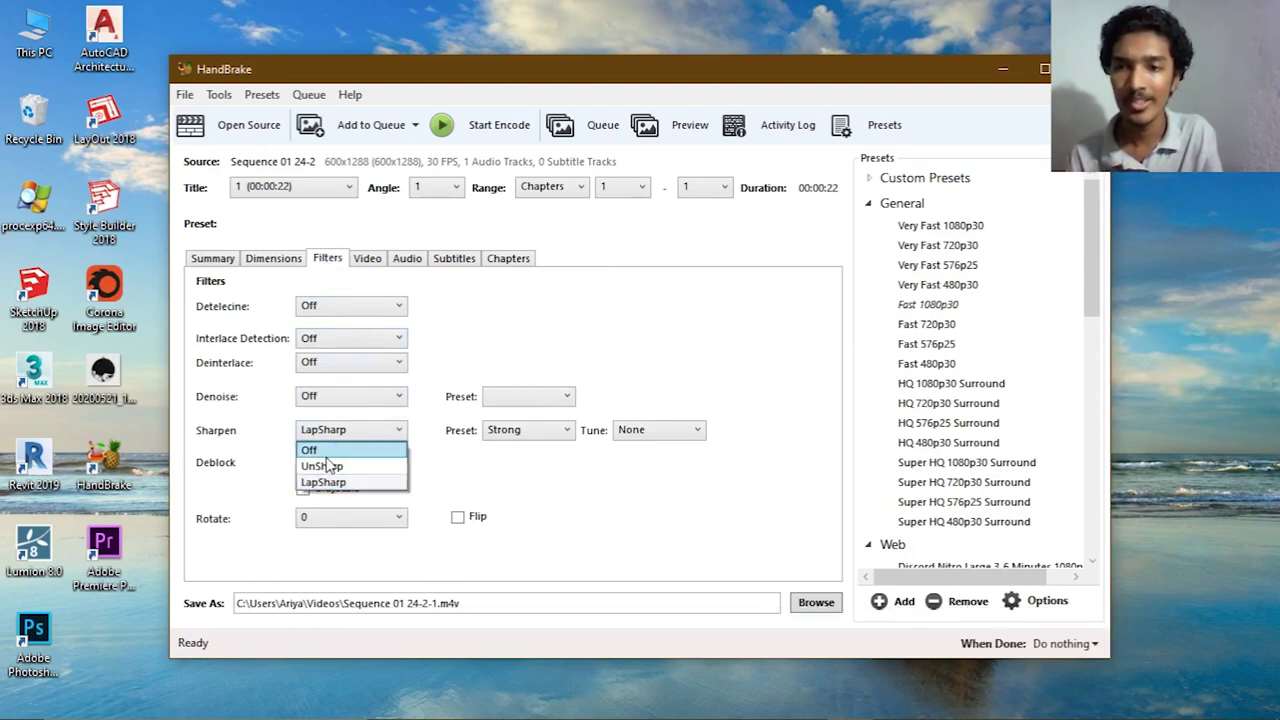
{"action": "left_click", "coordinate": [320, 449]}
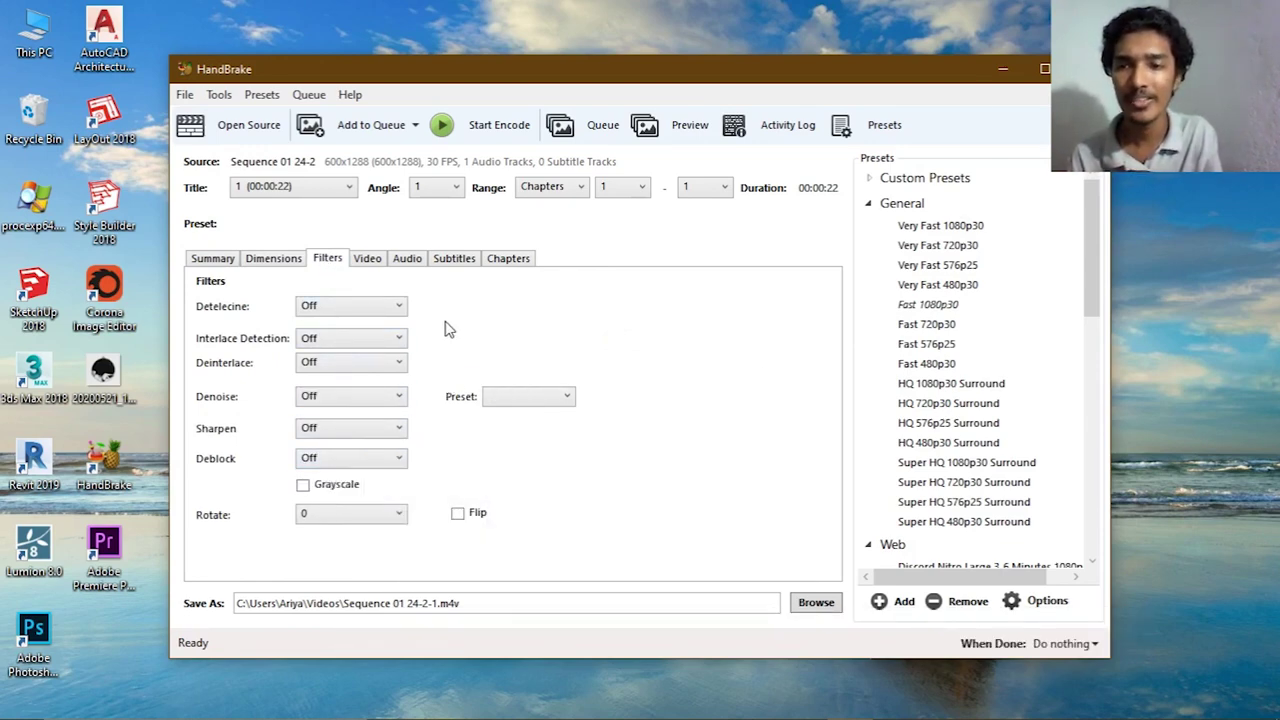
- Keep the H.264 (x264) codec, framerate Same as source, and Film encoder tune
{"action": "left_click", "coordinate": [366, 260]}
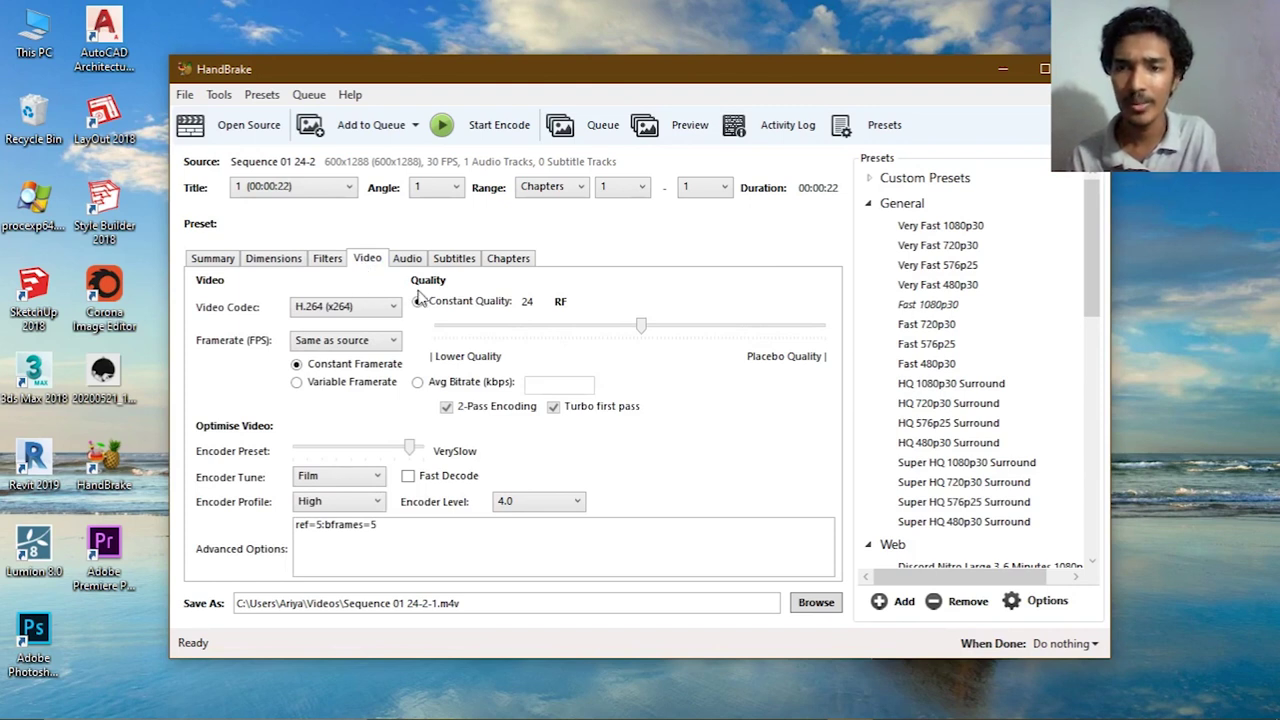
{"action": "left_click", "coordinate": [345, 308]}
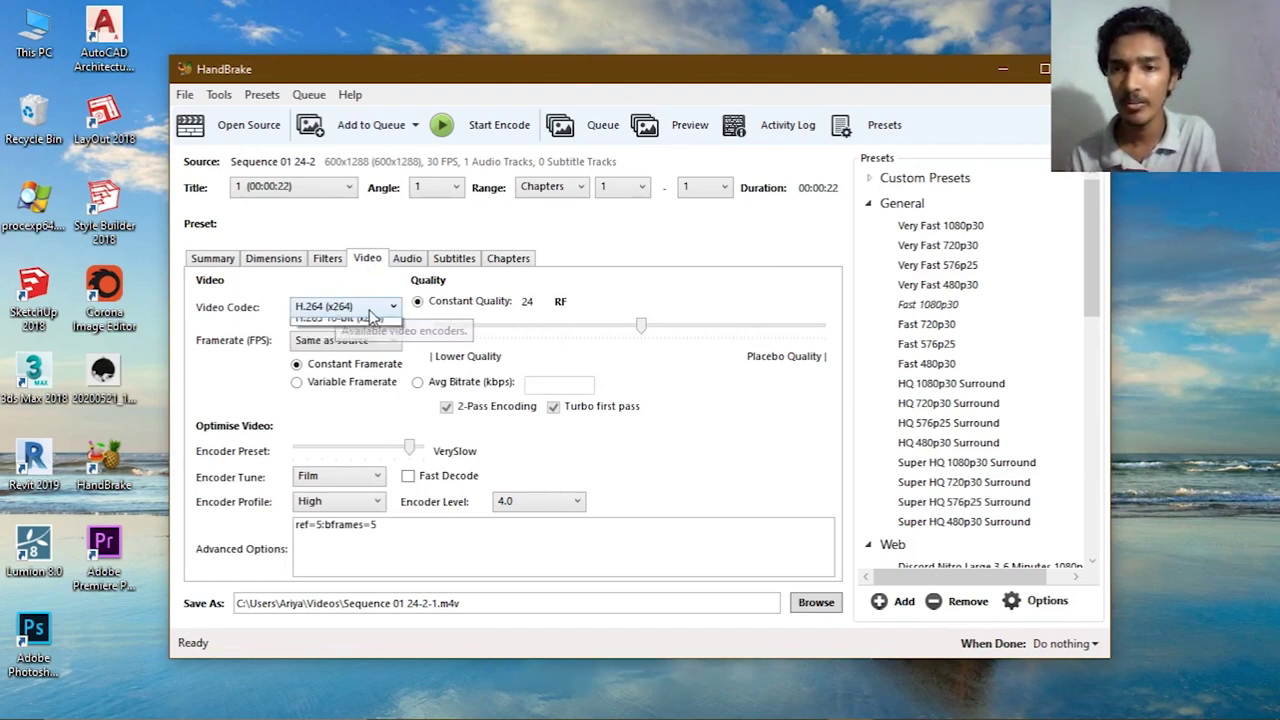
{"action": "left_click", "coordinate": [345, 326]}
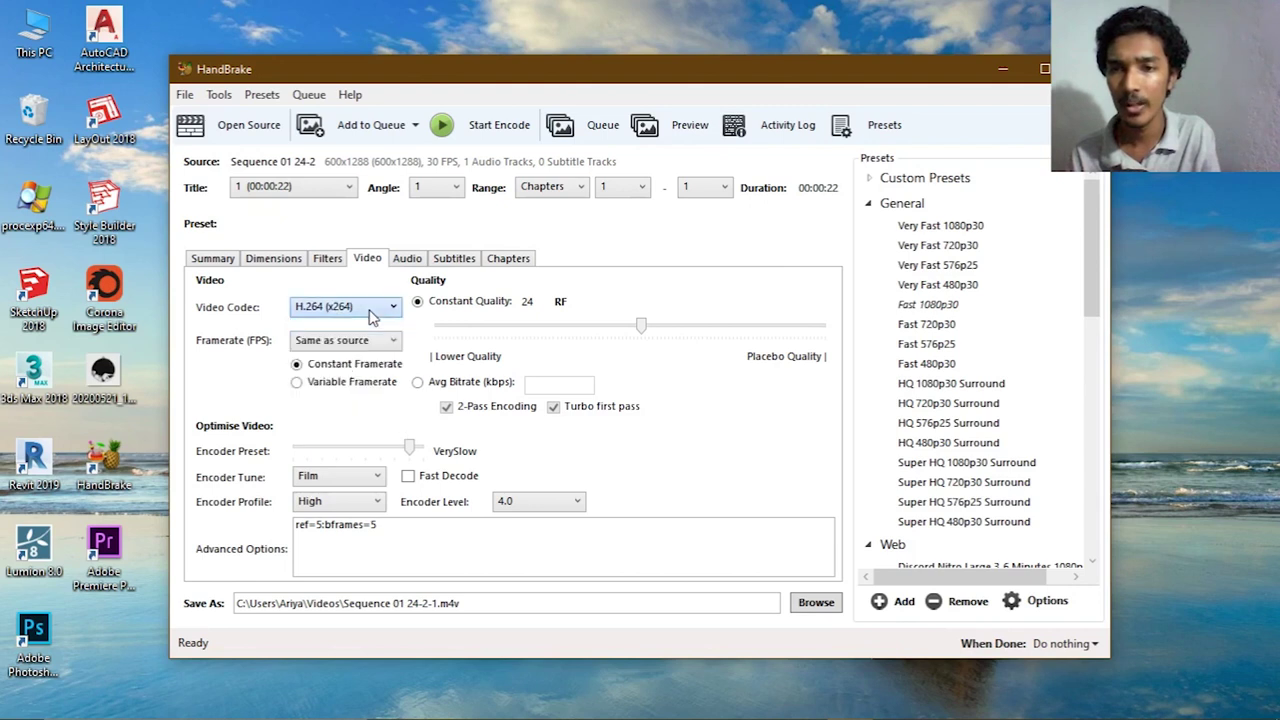
{"action": "left_click", "coordinate": [335, 345]}
{"action": "left_click", "coordinate": [336, 363]}
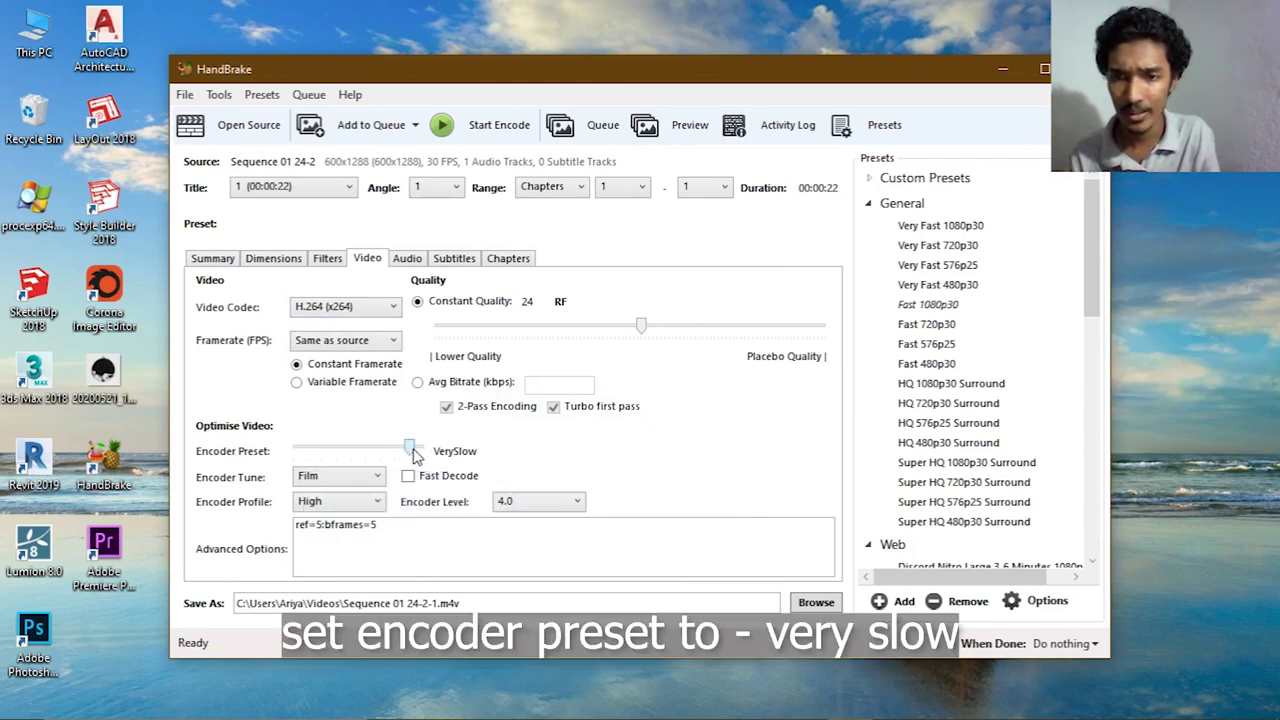
{"action": "left_click", "coordinate": [309, 478]}
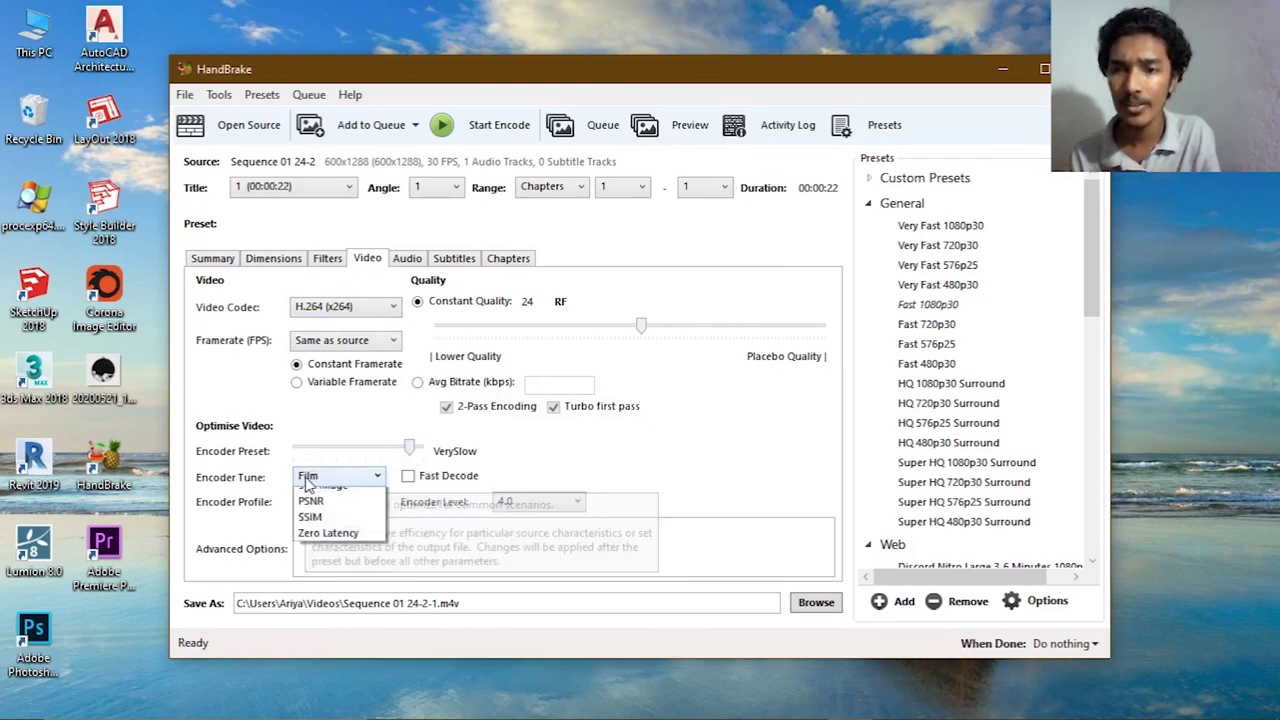
{"action": "left_click", "coordinate": [309, 480]}
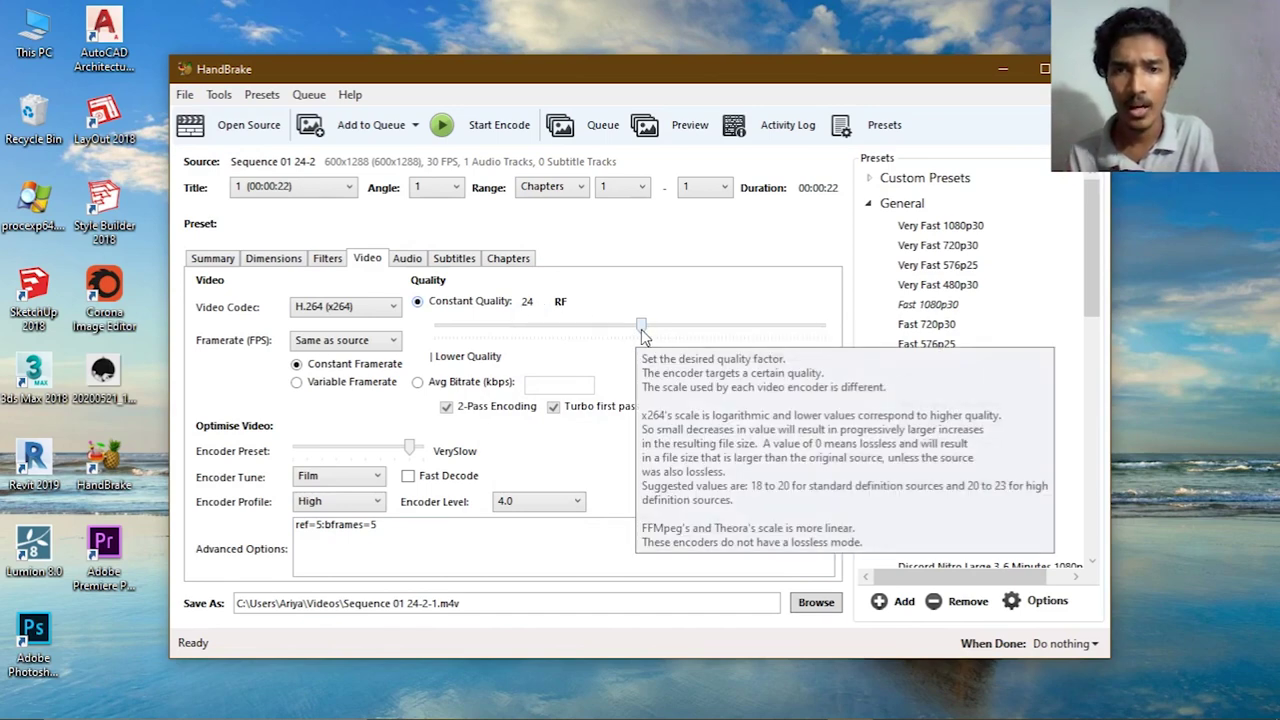
- Set the Constant Quality slider to 24.5 RF
{"action": "left_click_drag", "start_coordinate": [643, 336], "coordinate": [614, 344]}
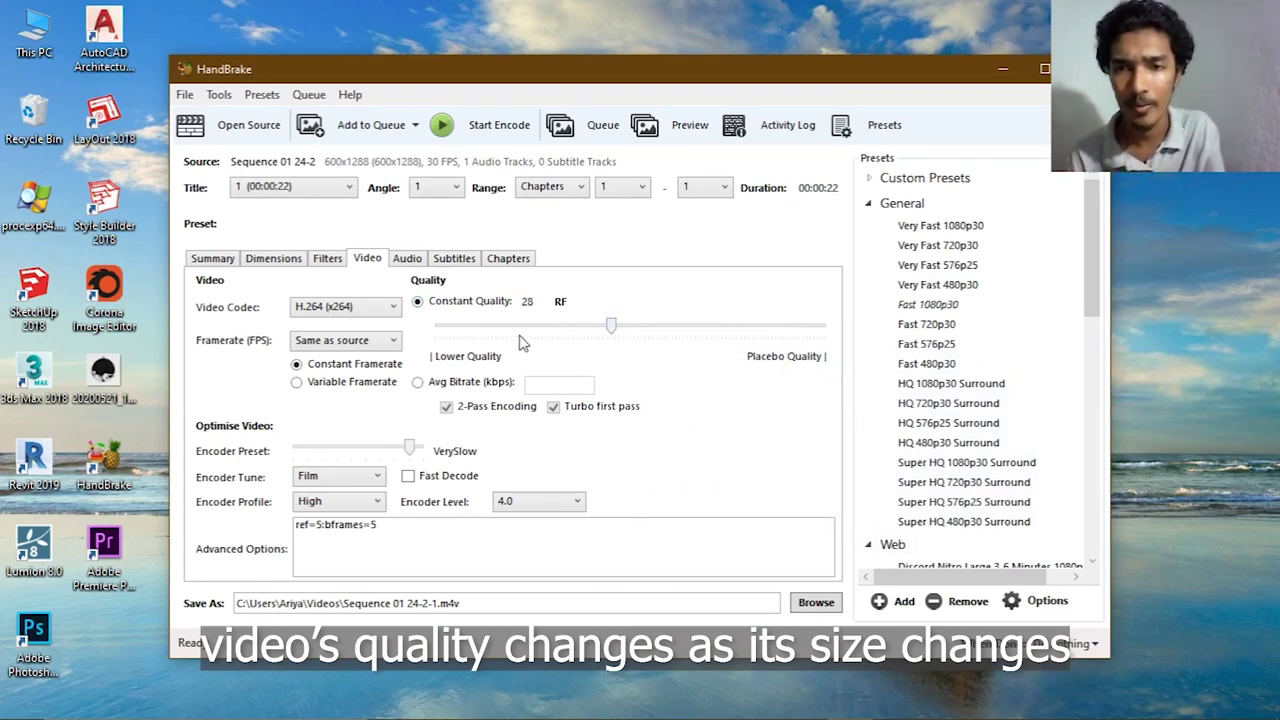
{"action": "left_click_drag", "start_coordinate": [617, 328], "coordinate": [535, 331]}
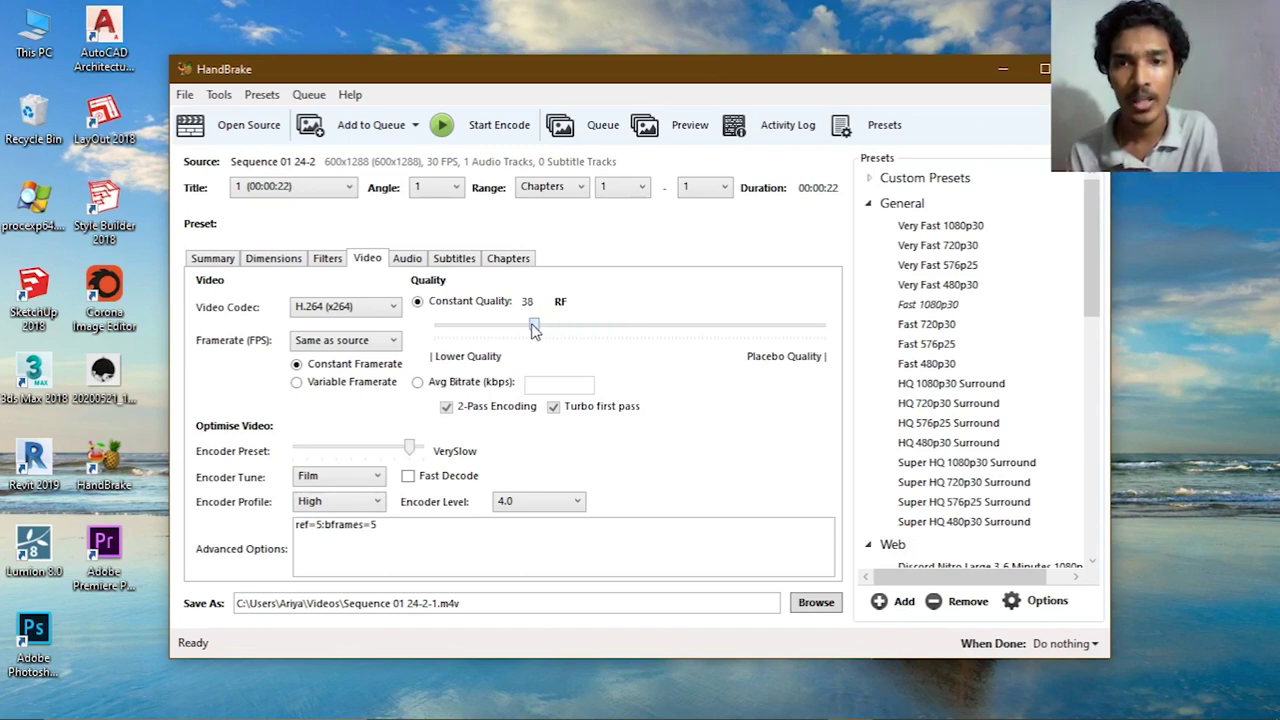
{"action": "left_click_drag", "start_coordinate": [535, 331], "coordinate": [687, 332]}
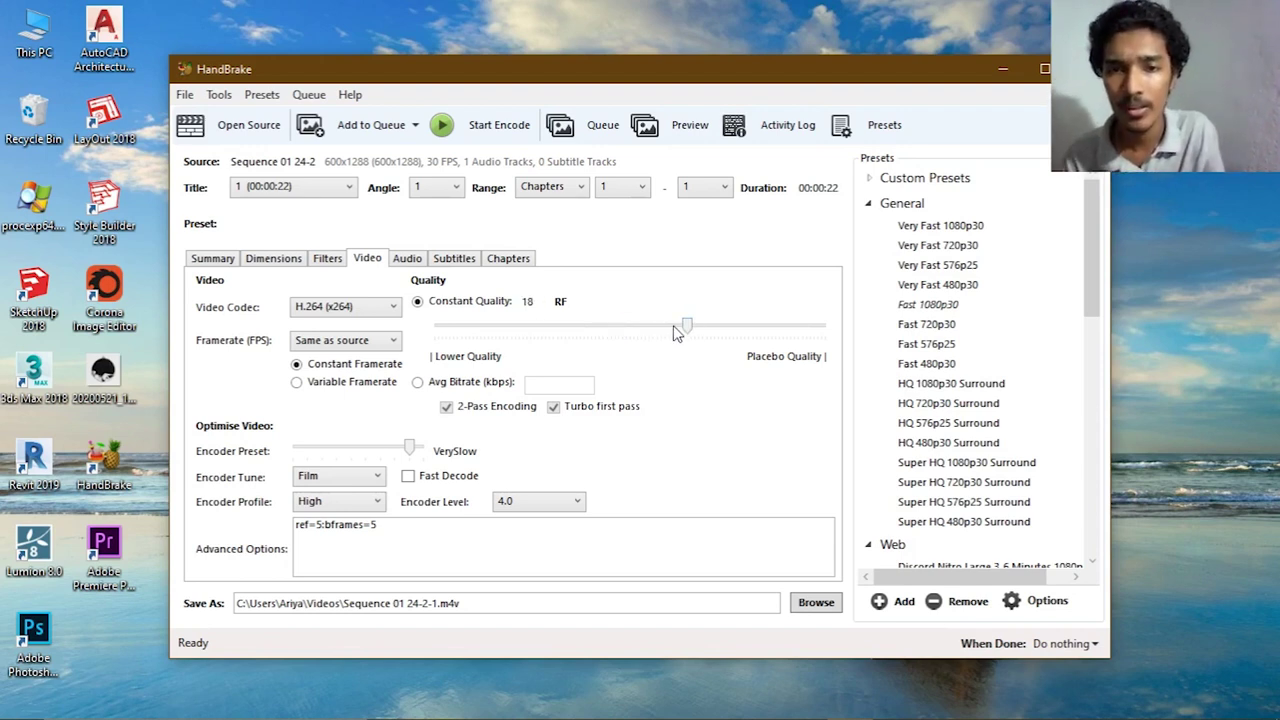
{"action": "left_click_drag", "start_coordinate": [688, 332], "coordinate": [645, 337]}
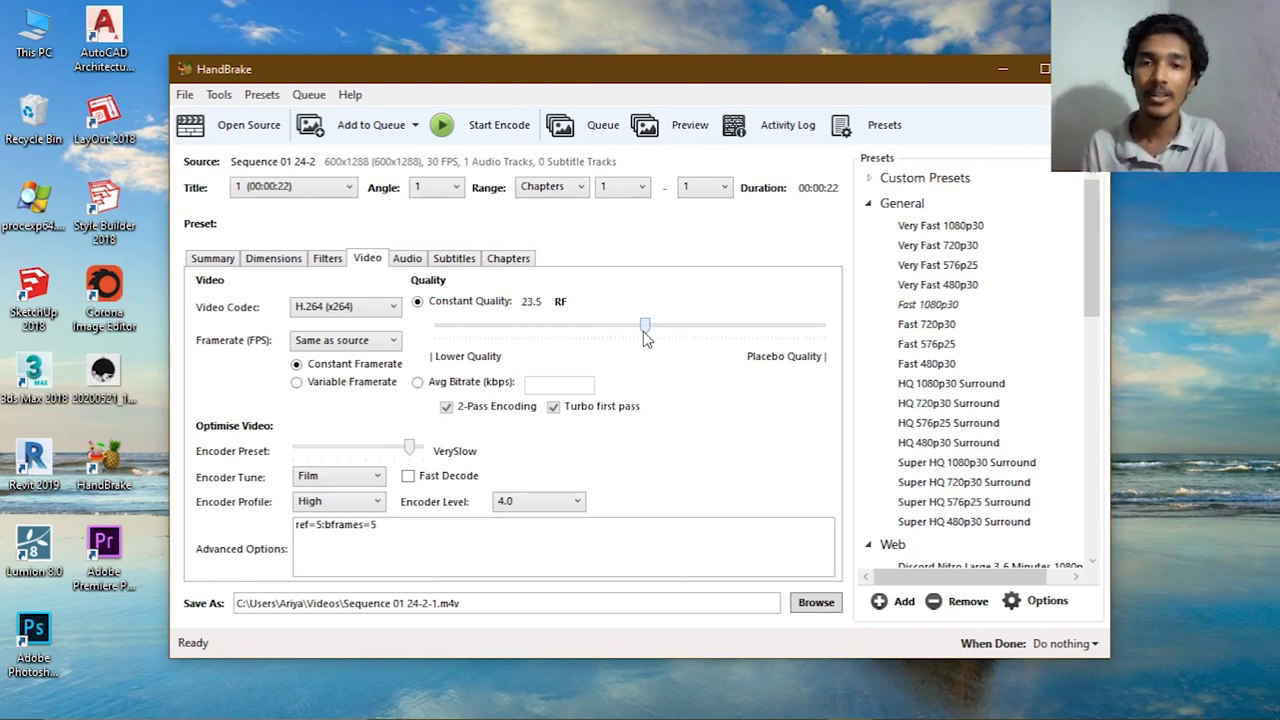
{"action": "left_click_drag", "start_coordinate": [645, 337], "coordinate": [636, 337]}
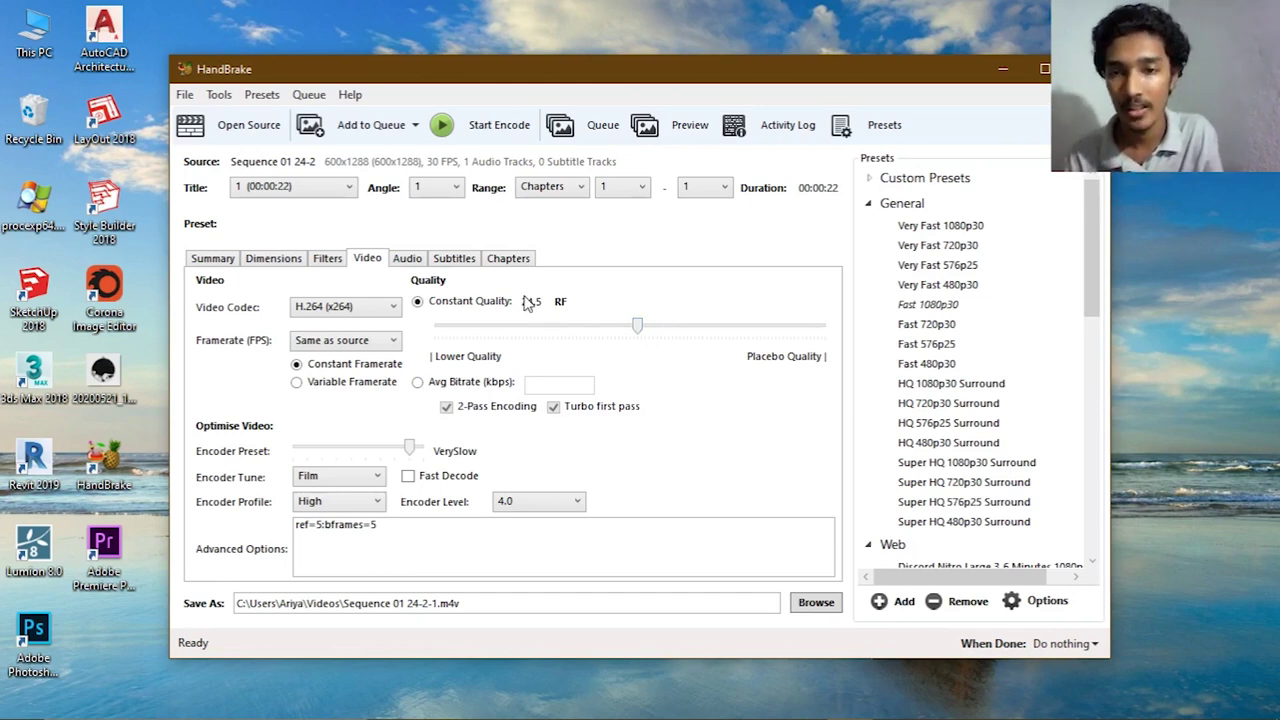
{"action": "left_click", "coordinate": [407, 259]}
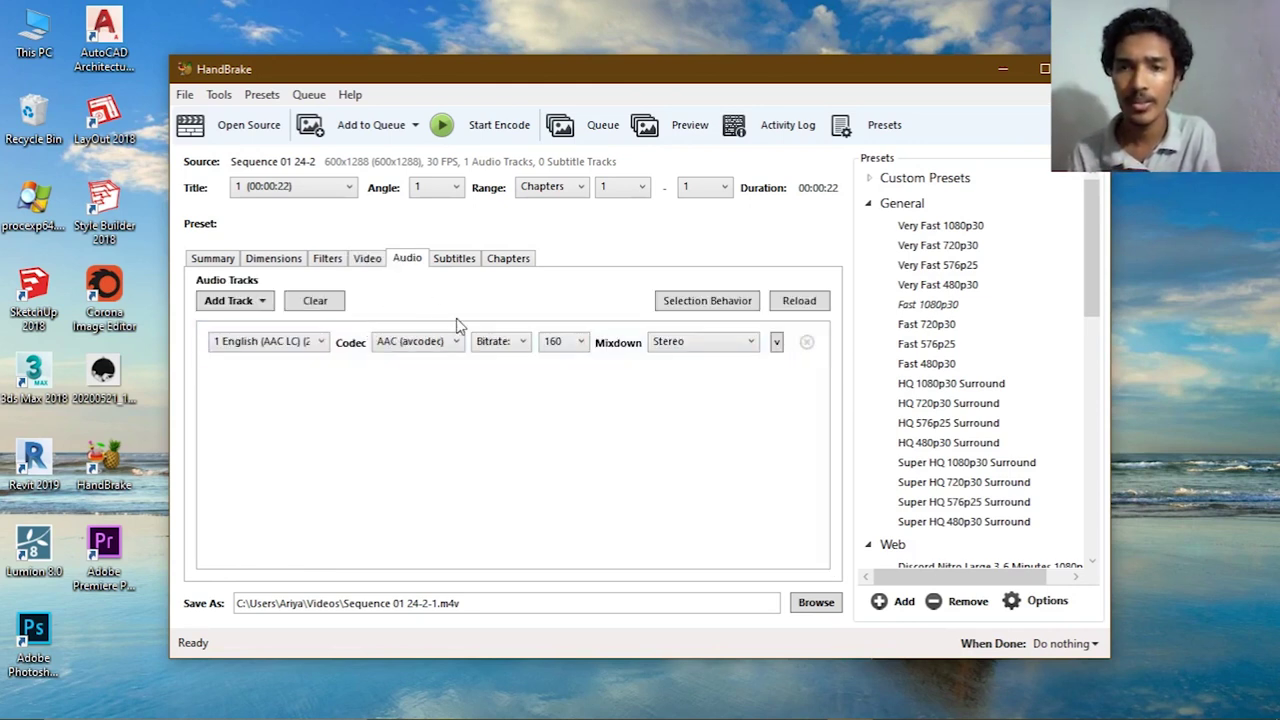
- Set the audio track bitrate to 96 kbps
{"action": "left_click", "coordinate": [573, 344]}
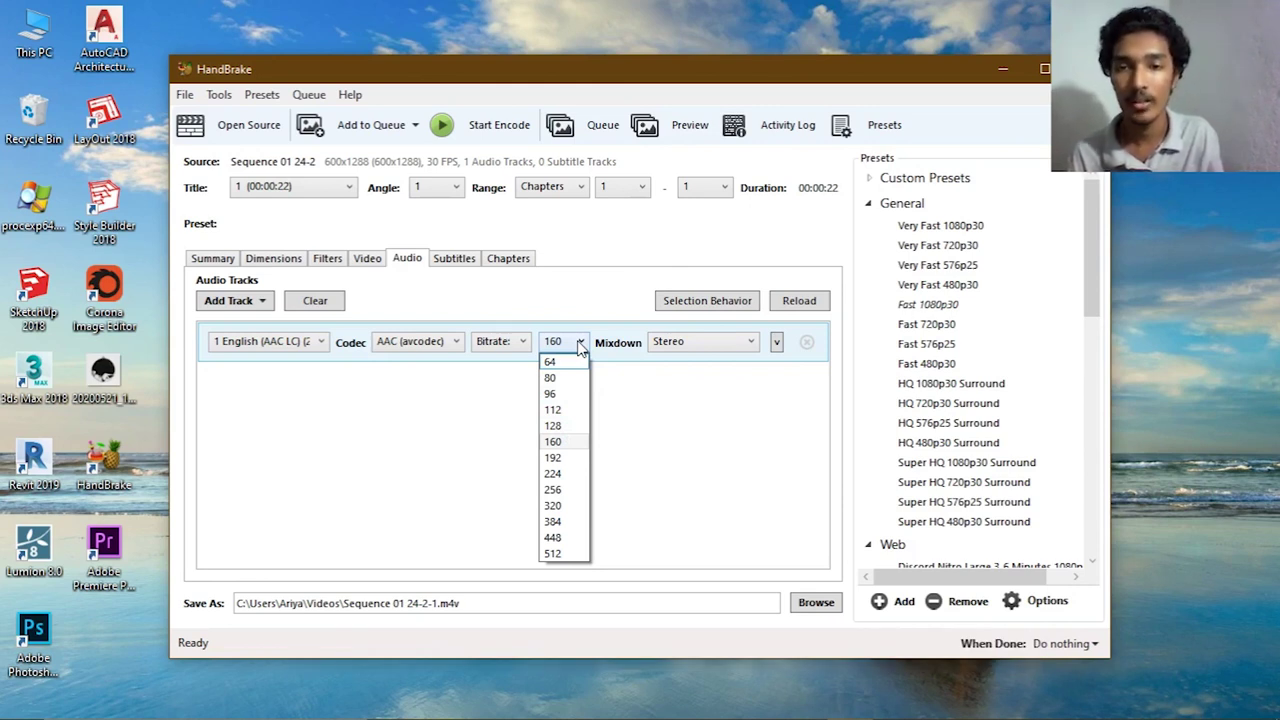
{"action": "left_click", "coordinate": [569, 396]}
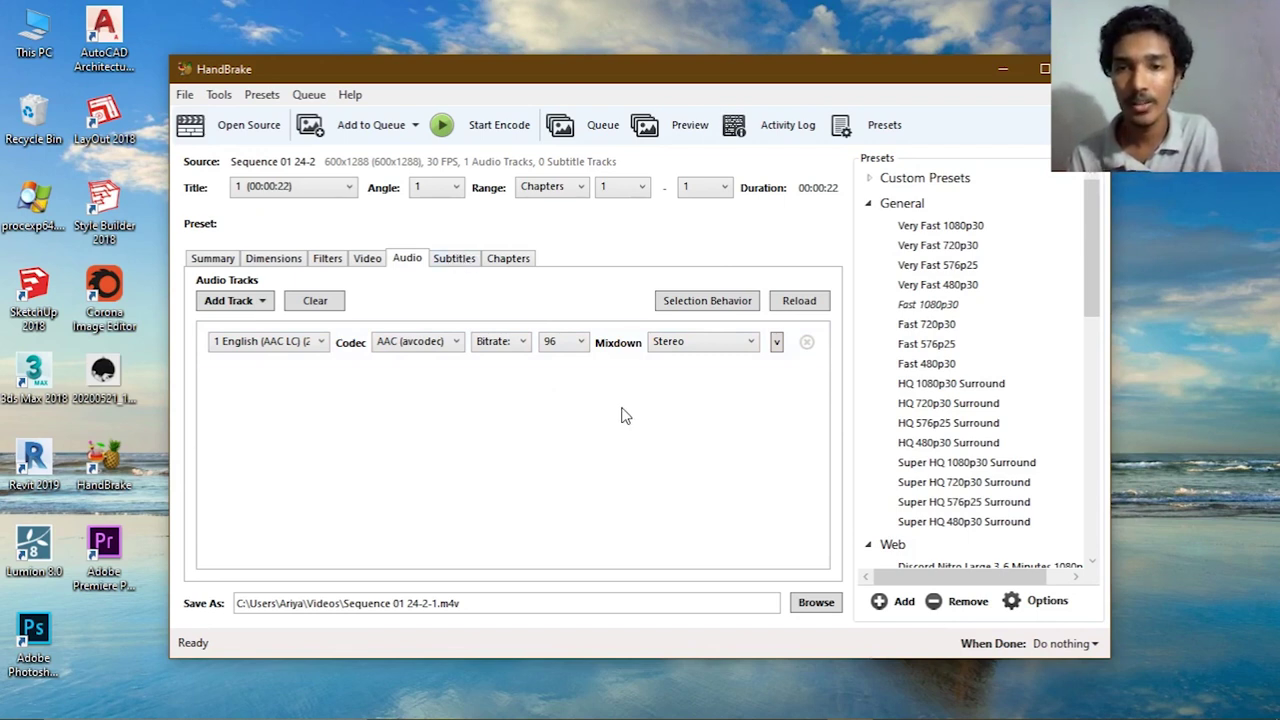
{"action": "left_click", "coordinate": [558, 342]}
{"action": "left_click", "coordinate": [560, 344]}
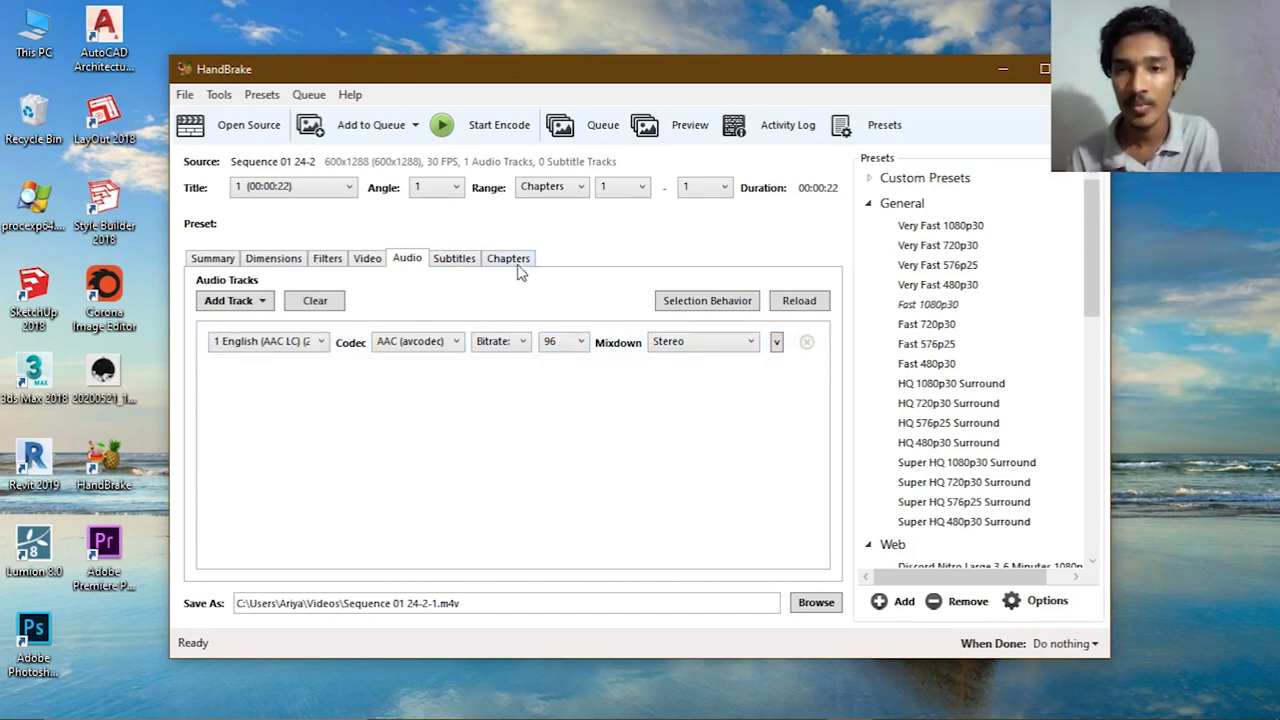
- Clear all subtitle tracks and keep the audio mixdown at Stereo
{"action": "left_click", "coordinate": [467, 268]}
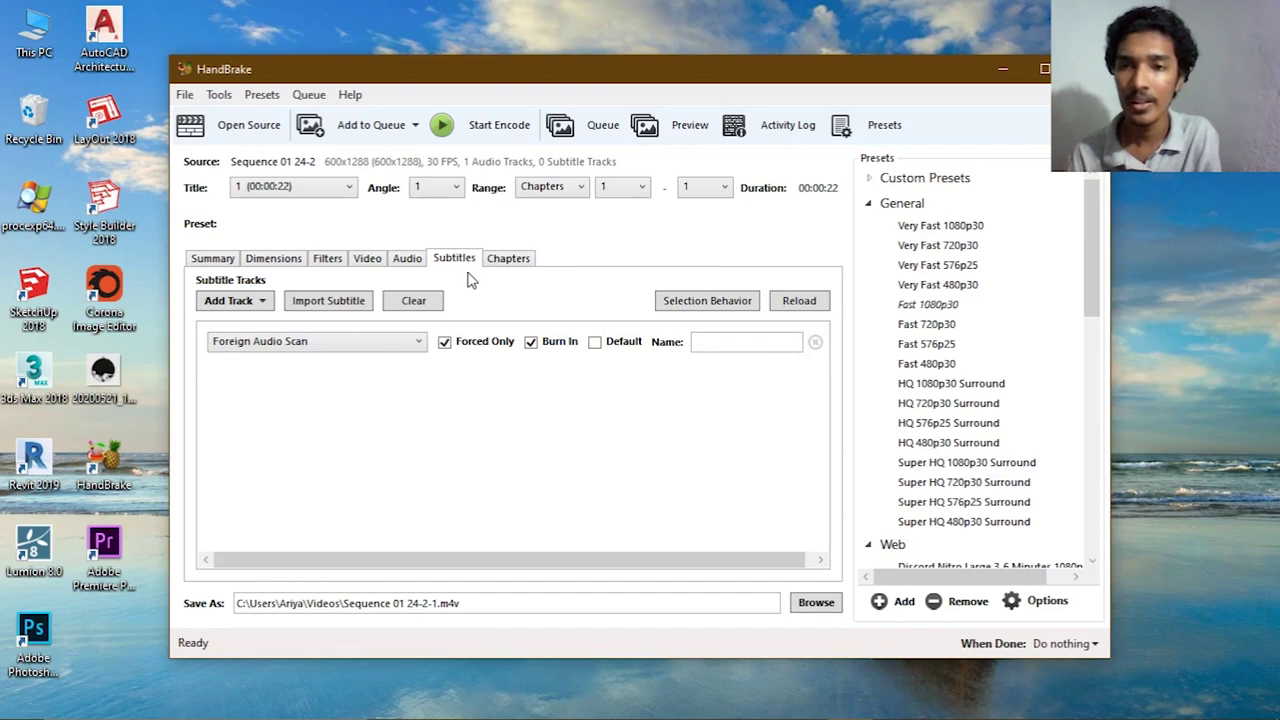
{"action": "left_click", "coordinate": [403, 304]}
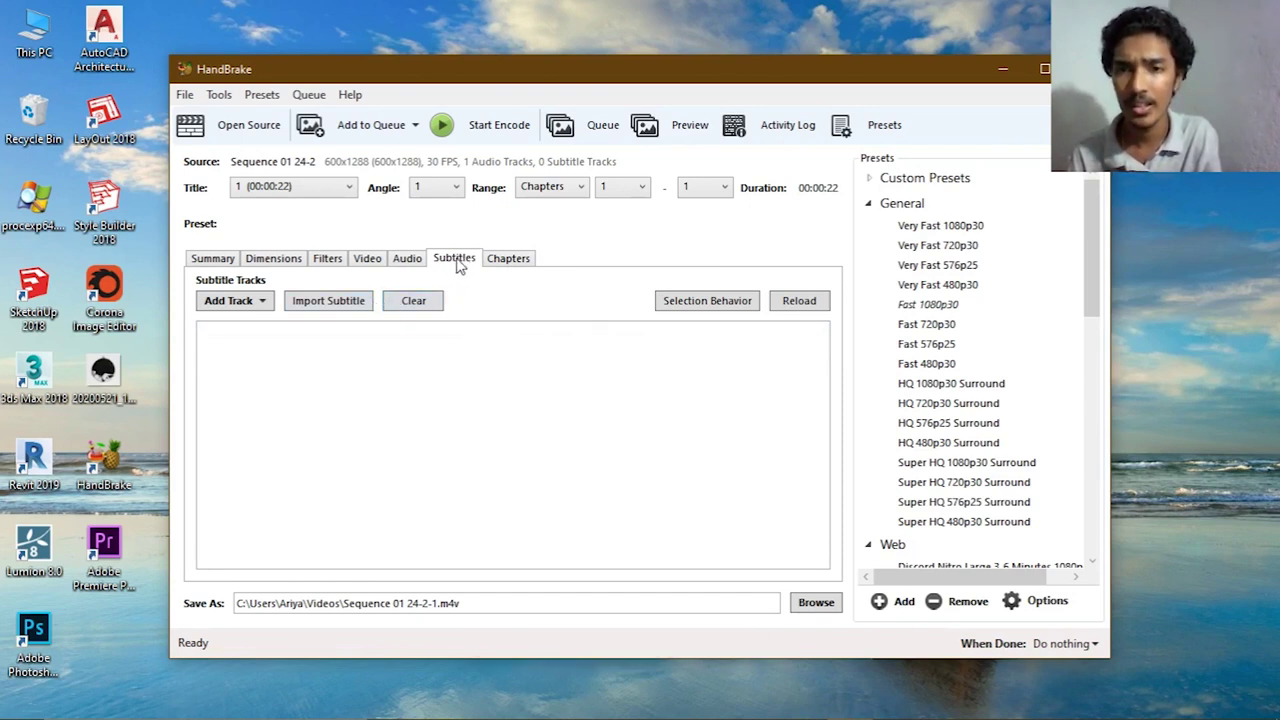
{"action": "left_click", "coordinate": [498, 265]}
{"action": "left_click", "coordinate": [411, 259]}
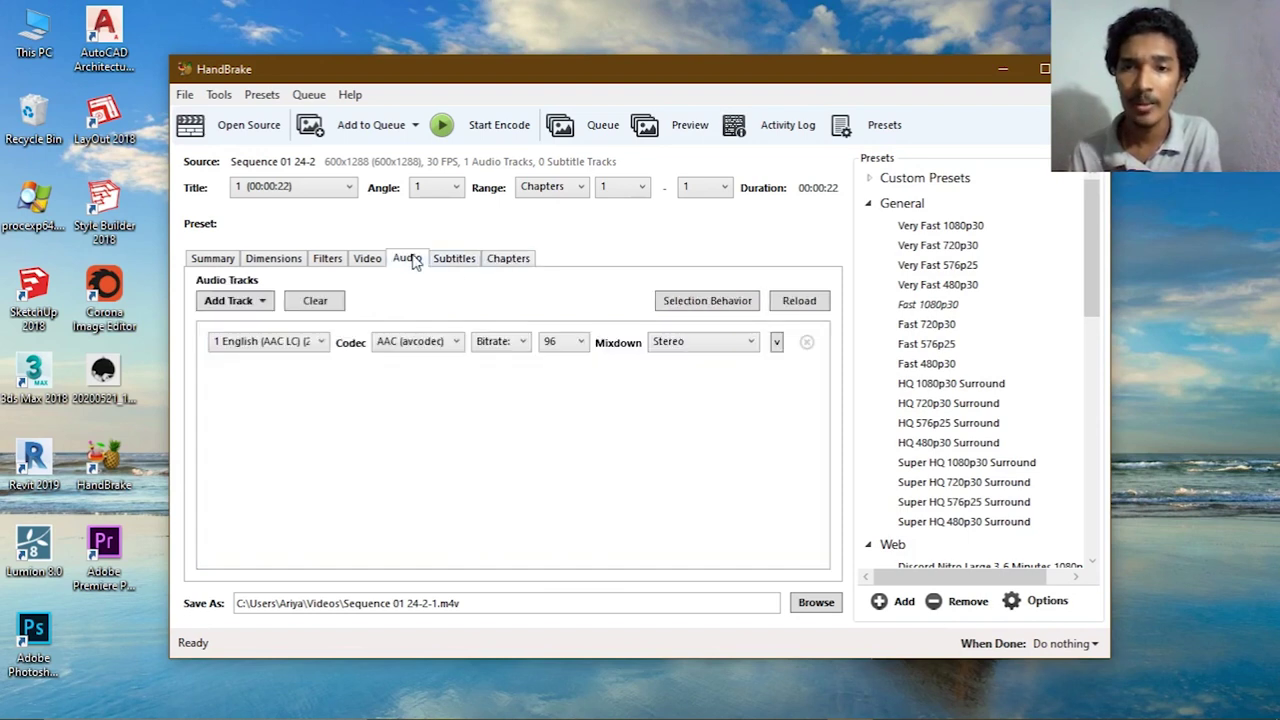
{"action": "left_click", "coordinate": [702, 345]}
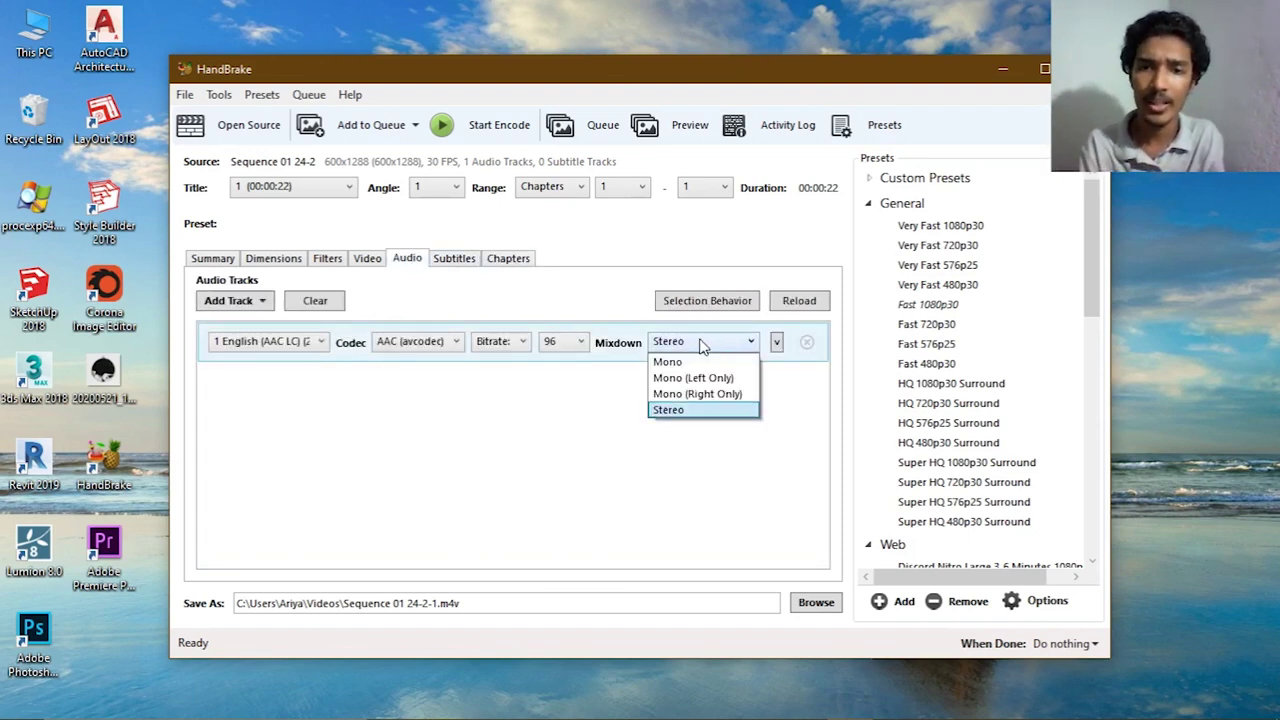
{"action": "left_click", "coordinate": [703, 347]}
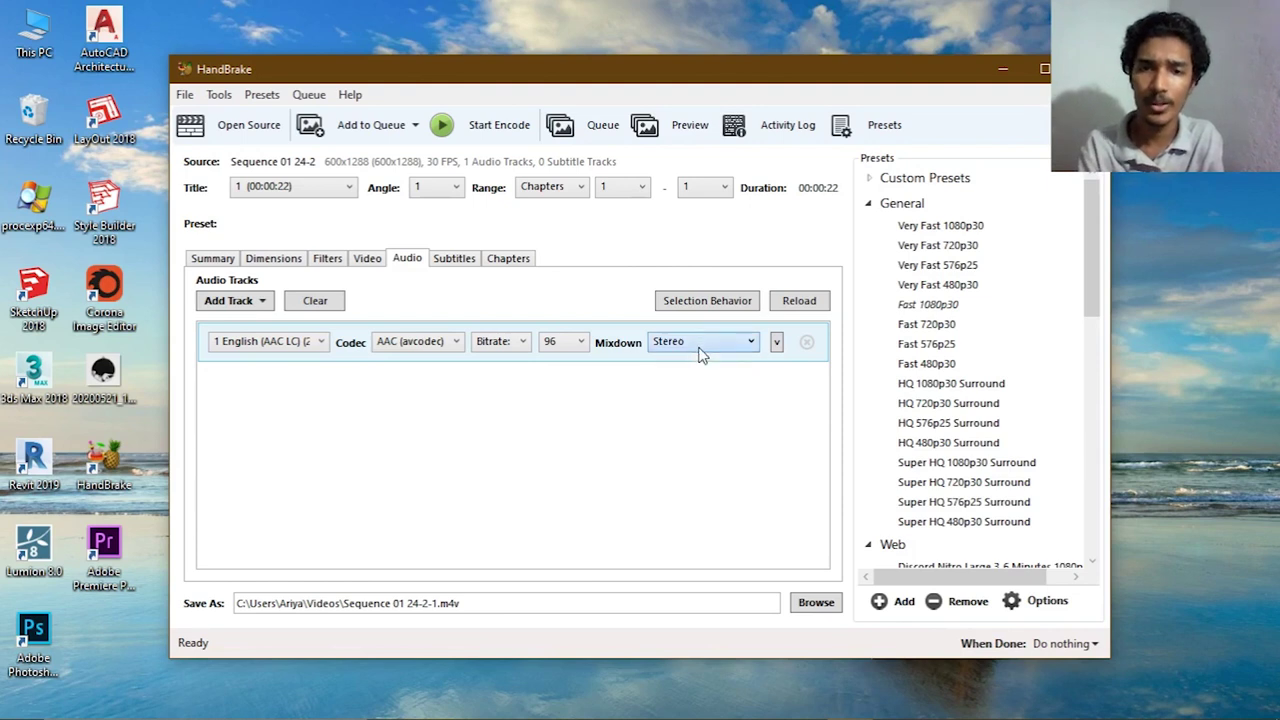
{"action": "left_click", "coordinate": [370, 260]}
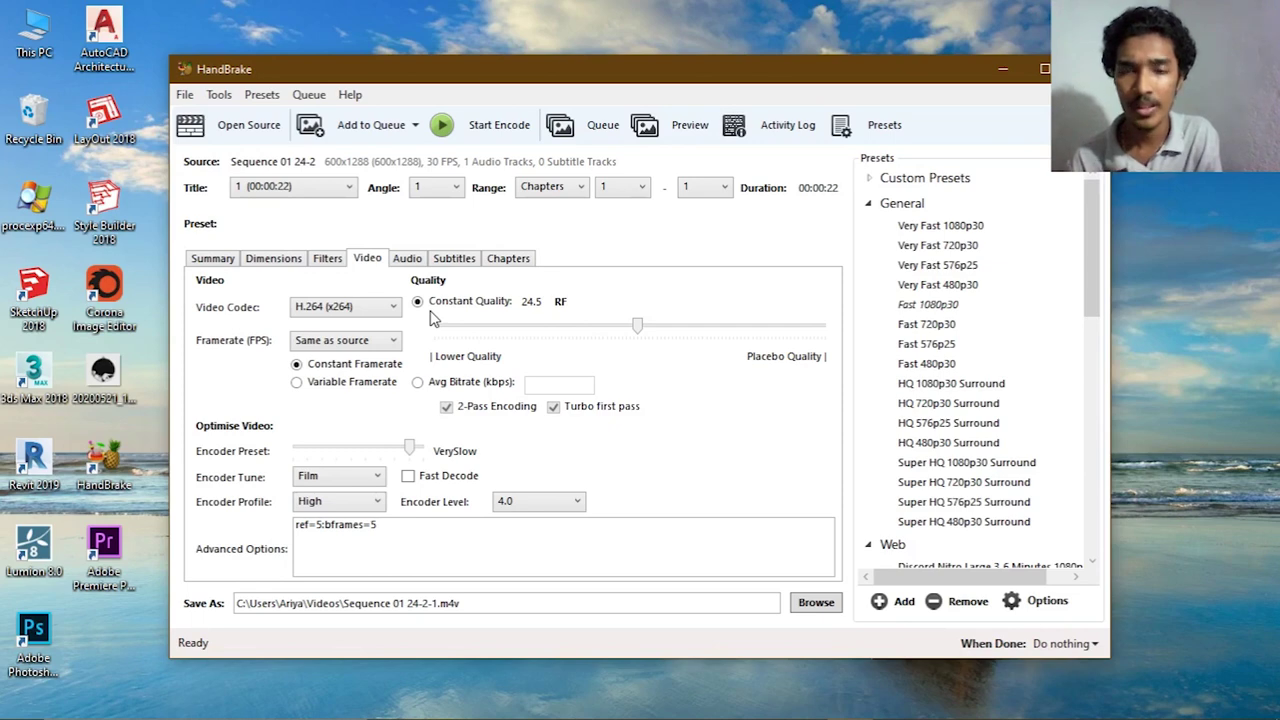
- Lower Constant Quality to about 26 RF and start encoding Sequence 01 24-2
{"action": "mouse_move", "coordinate": [638, 327]}
{"action": "left_mouse_down"}
{"action": "mouse_move", "coordinate": [610, 336]}
{"action": "mouse_move", "coordinate": [628, 335]}
{"action": "left_mouse_up"}
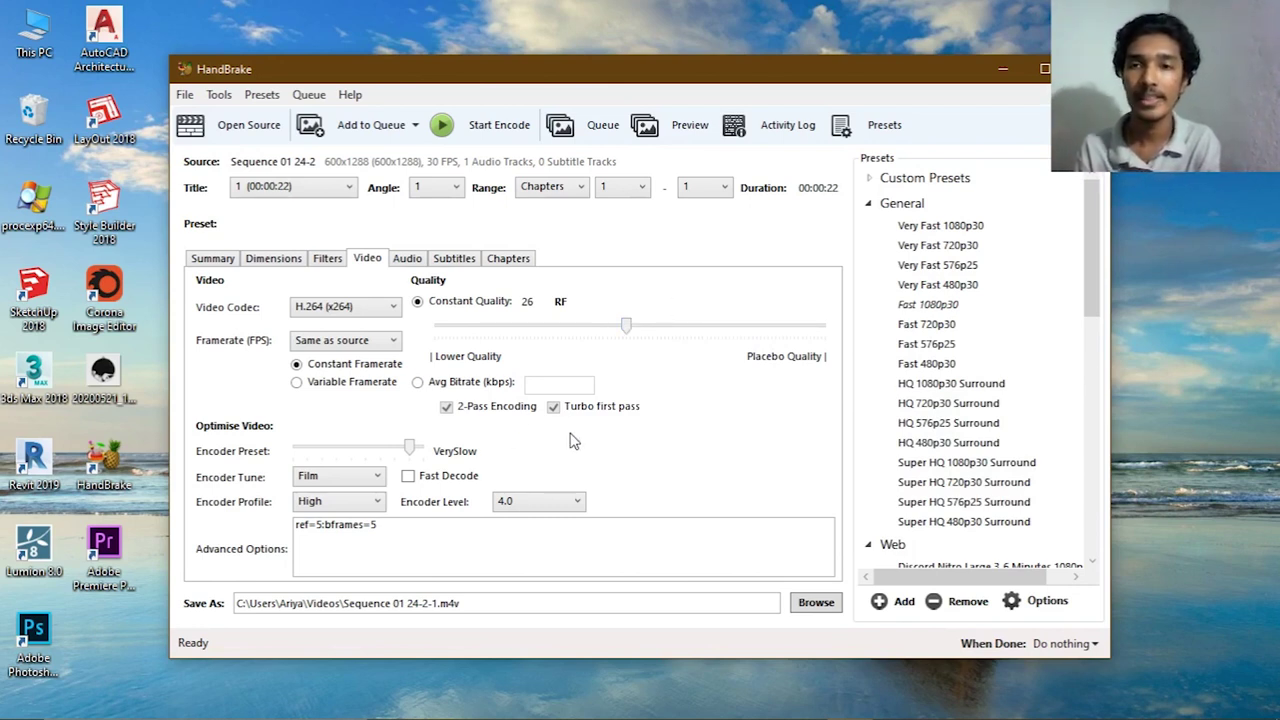
{"action": "left_click", "coordinate": [482, 127]}
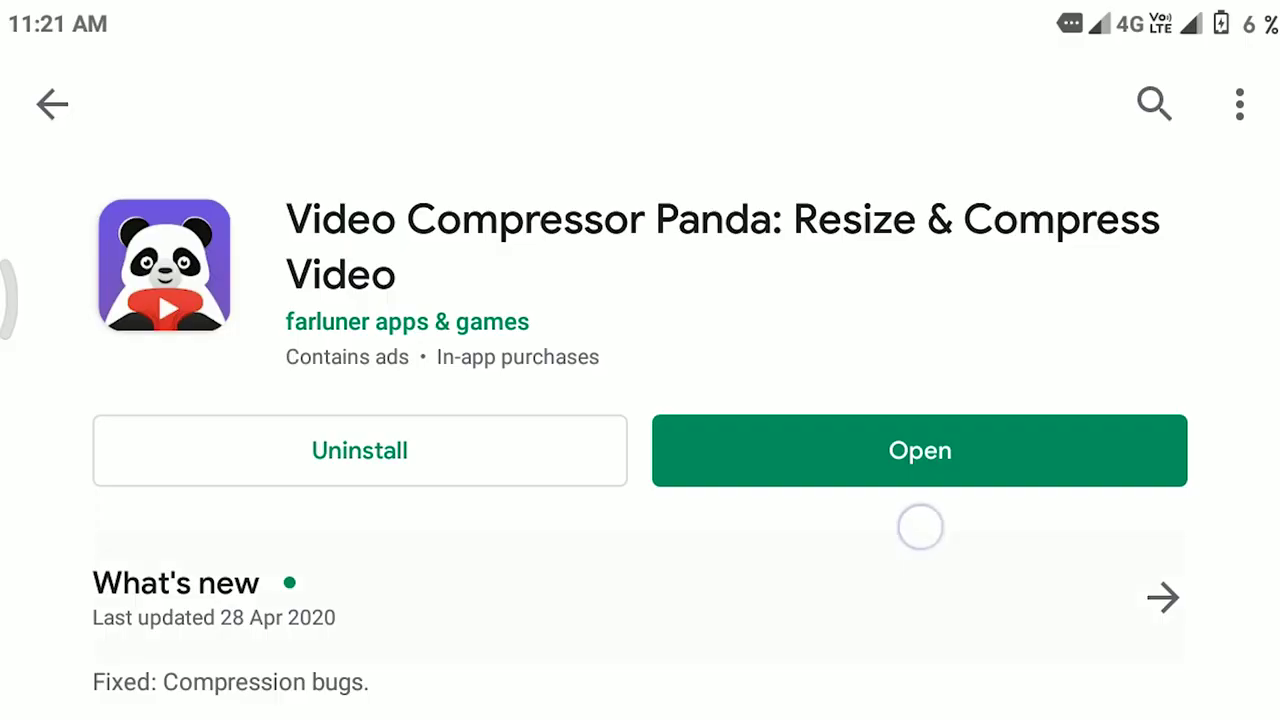
{"action": "left_click_drag", "start_coordinate": [920, 527], "coordinate": [926, 499]}
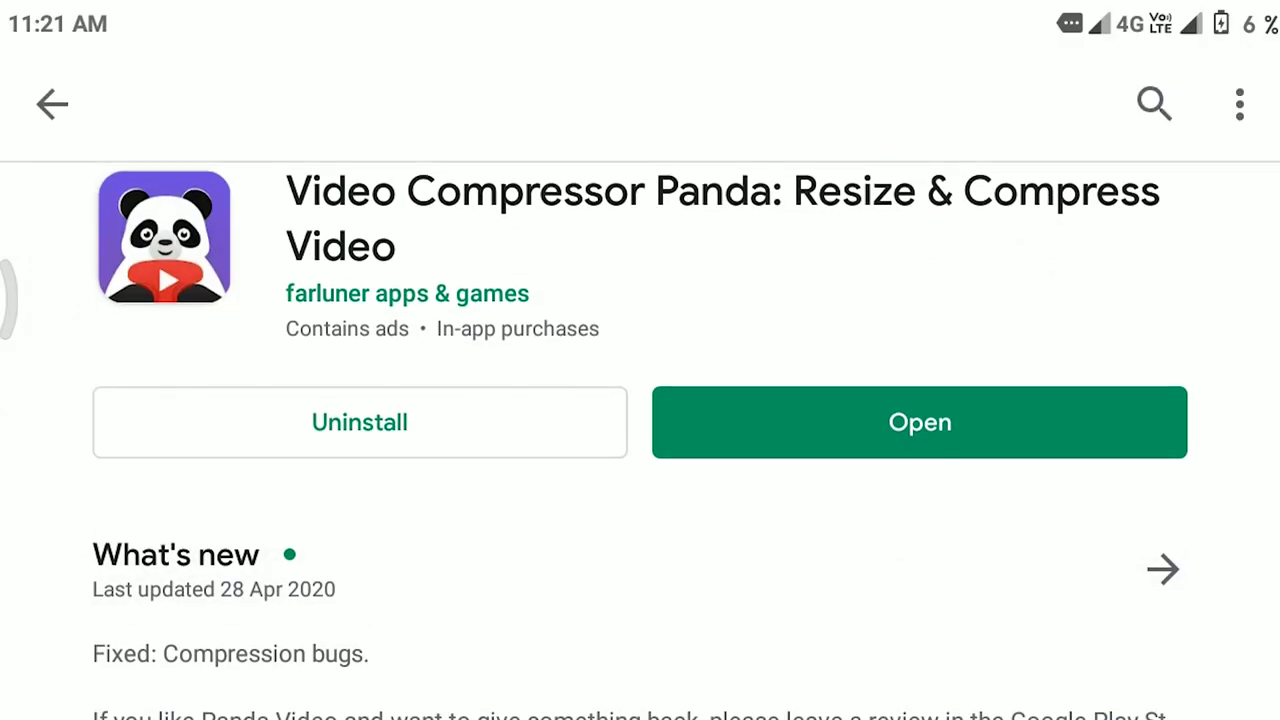
- Launch Video Panda, pick the 34 MB video, and browse its compression size options
{"action": "left_click", "coordinate": [986, 433]}
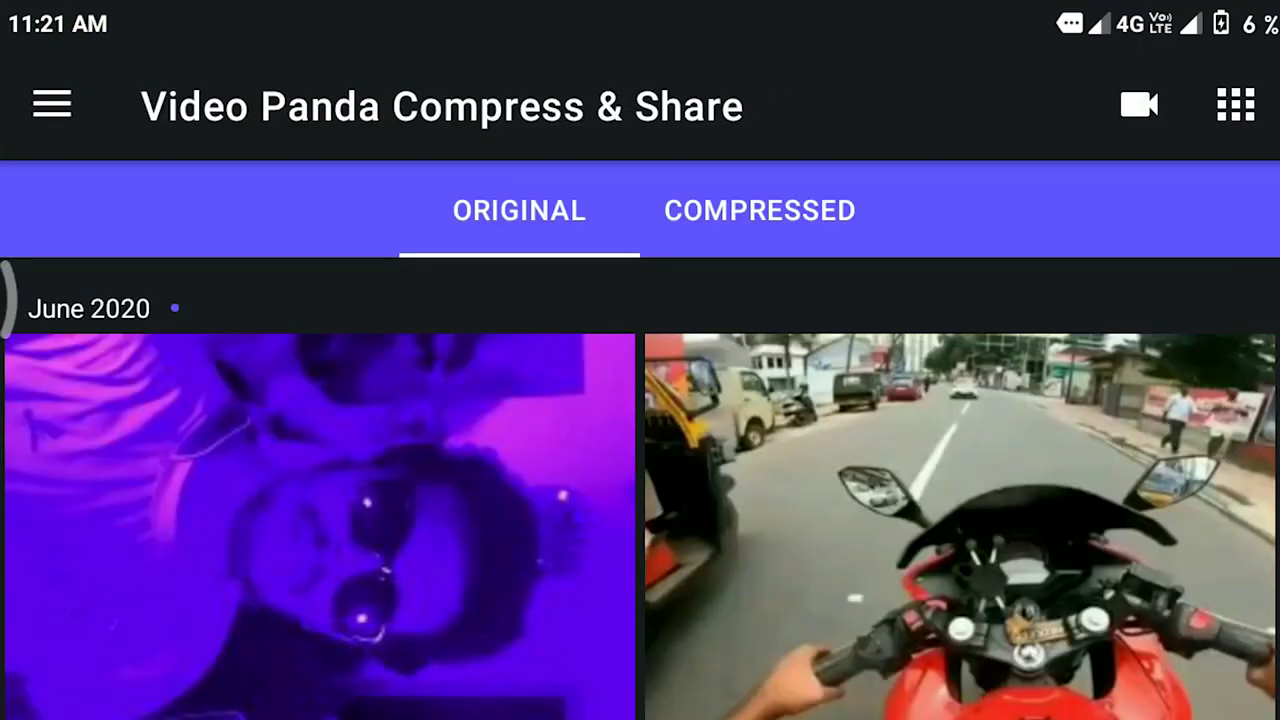
{"action": "left_click_drag", "start_coordinate": [963, 500], "coordinate": [986, 351]}
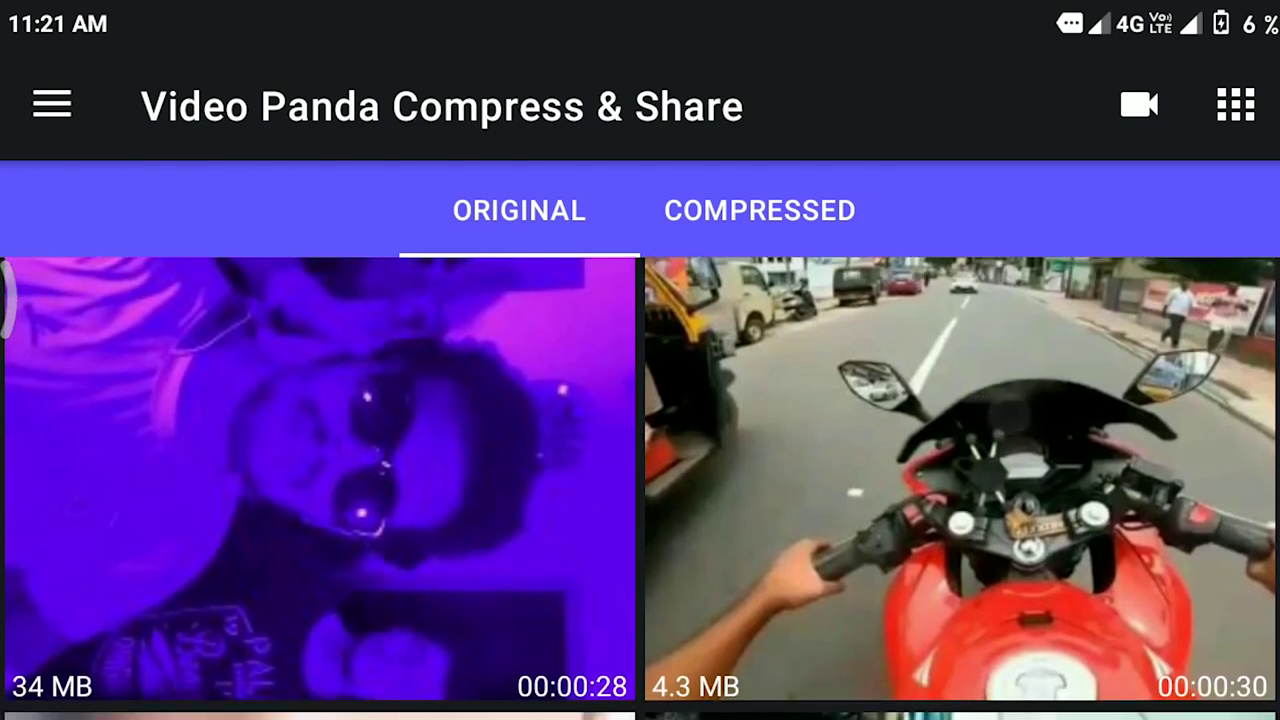
{"action": "left_click", "coordinate": [358, 549]}
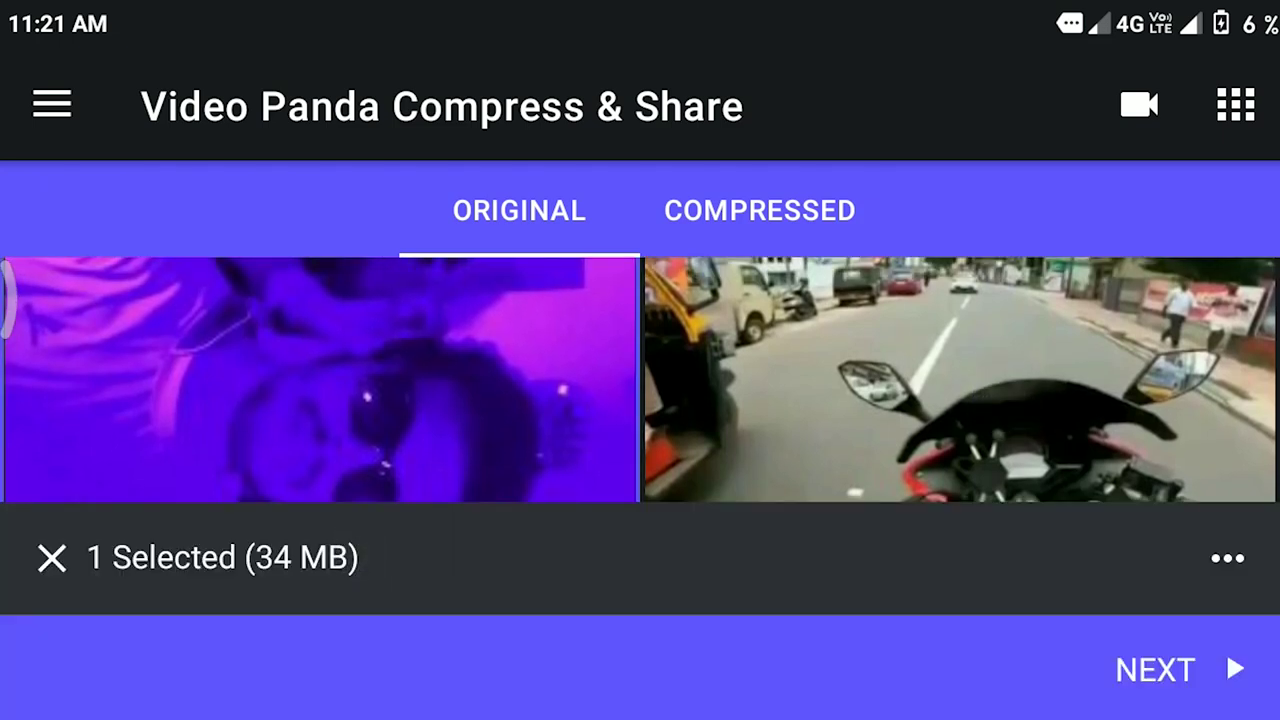
{"action": "left_click", "coordinate": [1171, 670]}
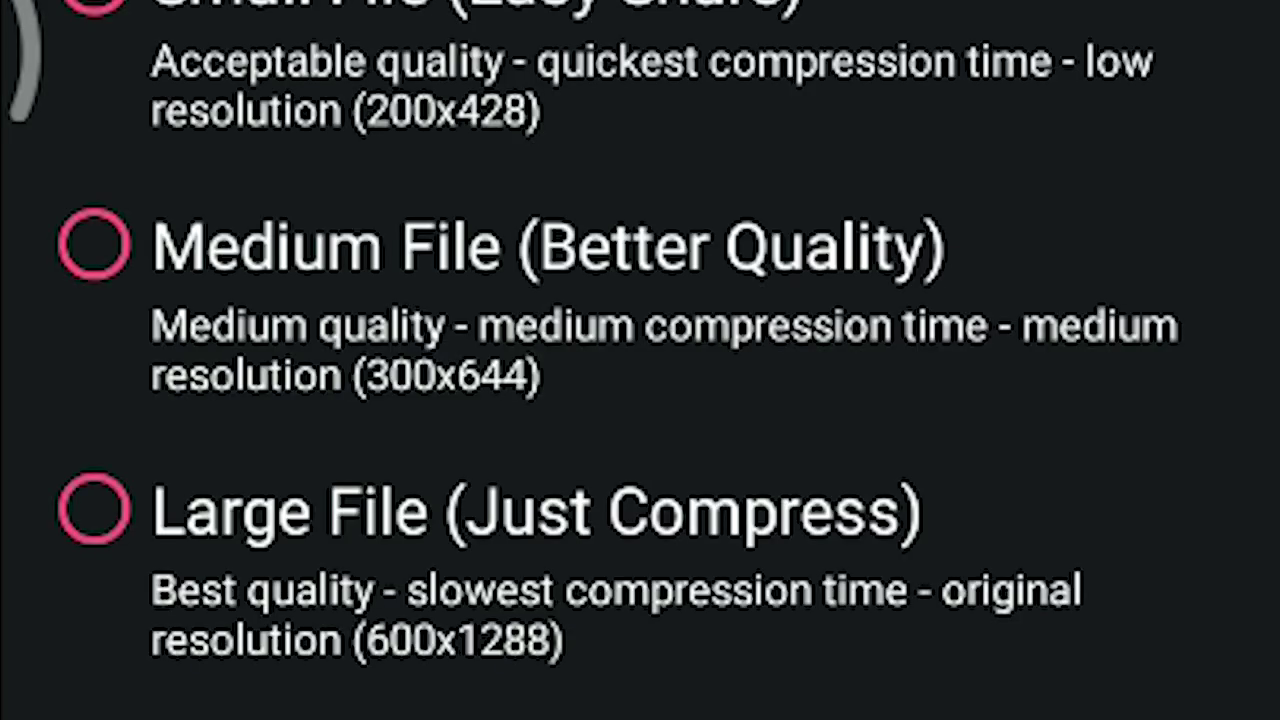
{"action": "left_click_drag", "start_coordinate": [865, 715], "coordinate": [934, 397]}
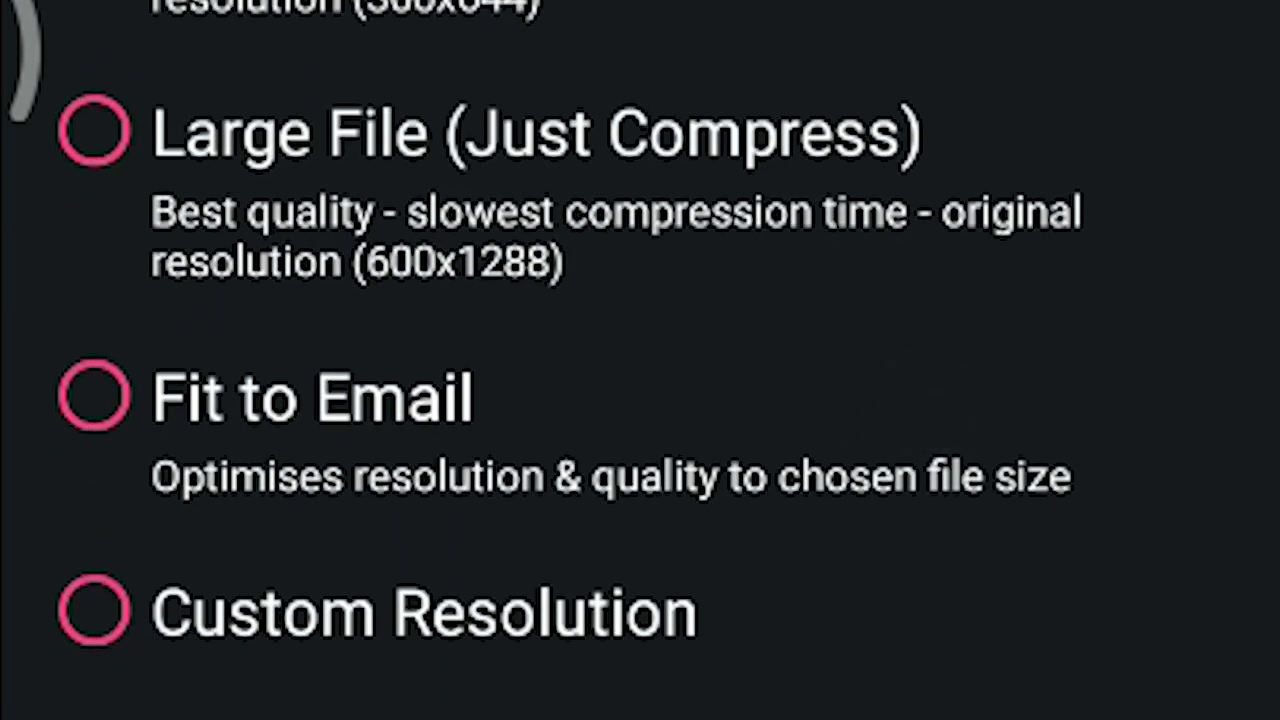
- Compress the 34 MB video with Fit to Email, replacing the 7 MB desired file size
{"action": "left_click", "coordinate": [312, 420]}
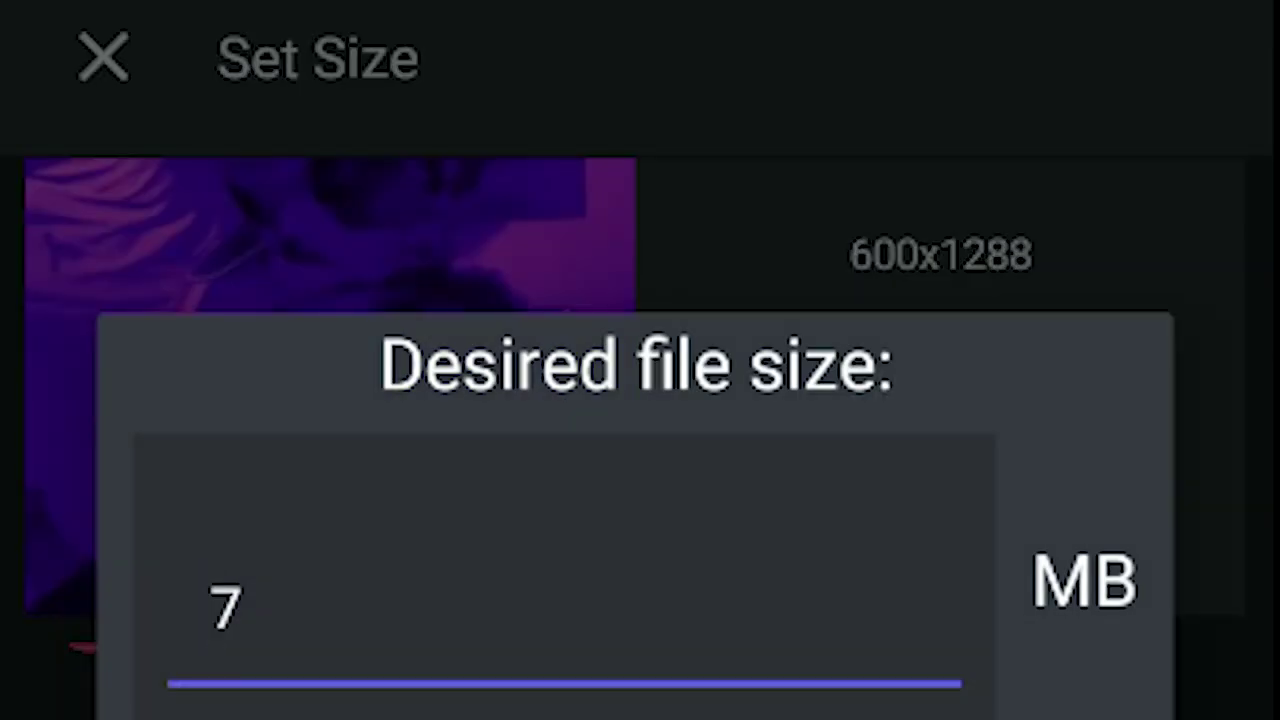
{"action": "left_click", "coordinate": [355, 612]}
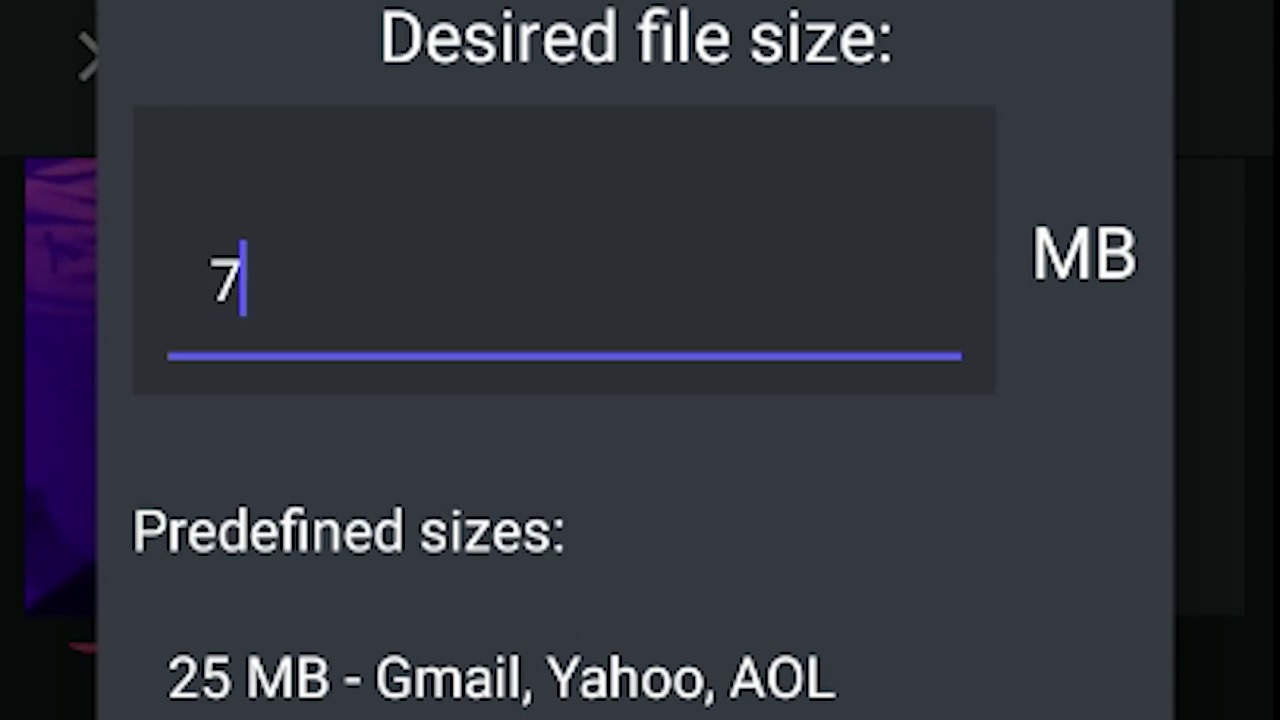
{"action": "key", "text": "BackSpace"}
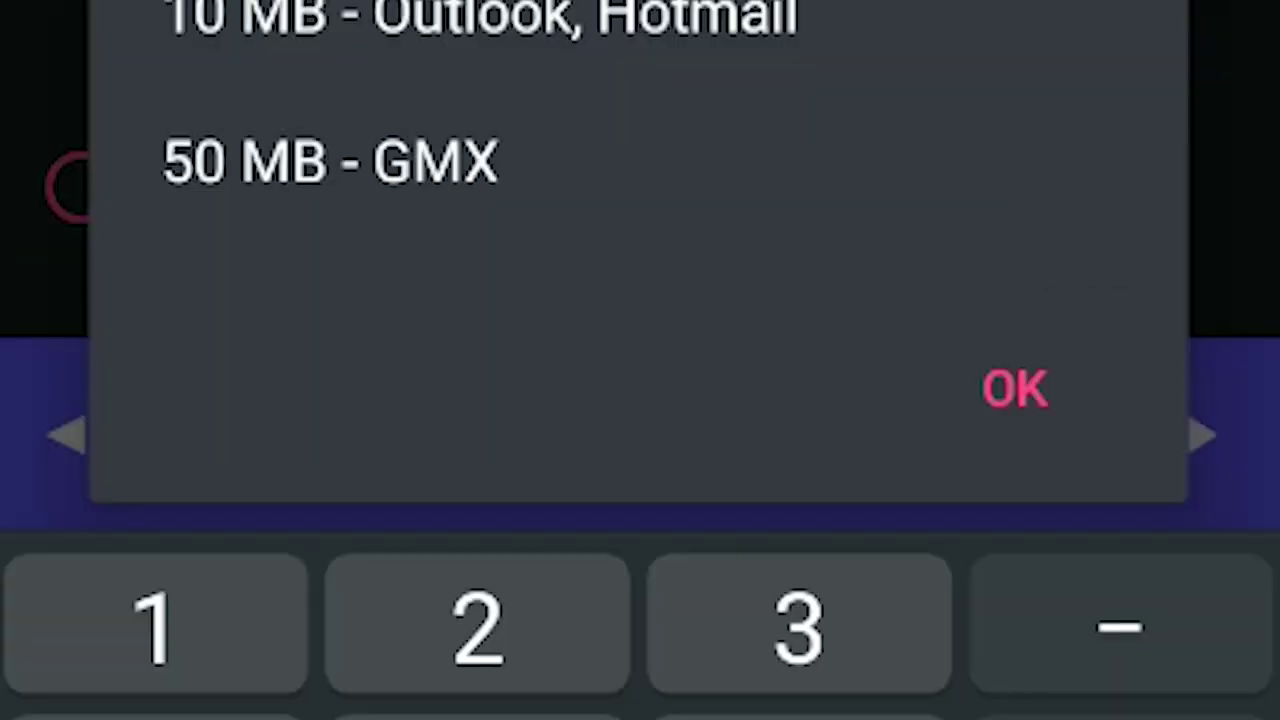
{"action": "left_click", "coordinate": [1015, 388]}
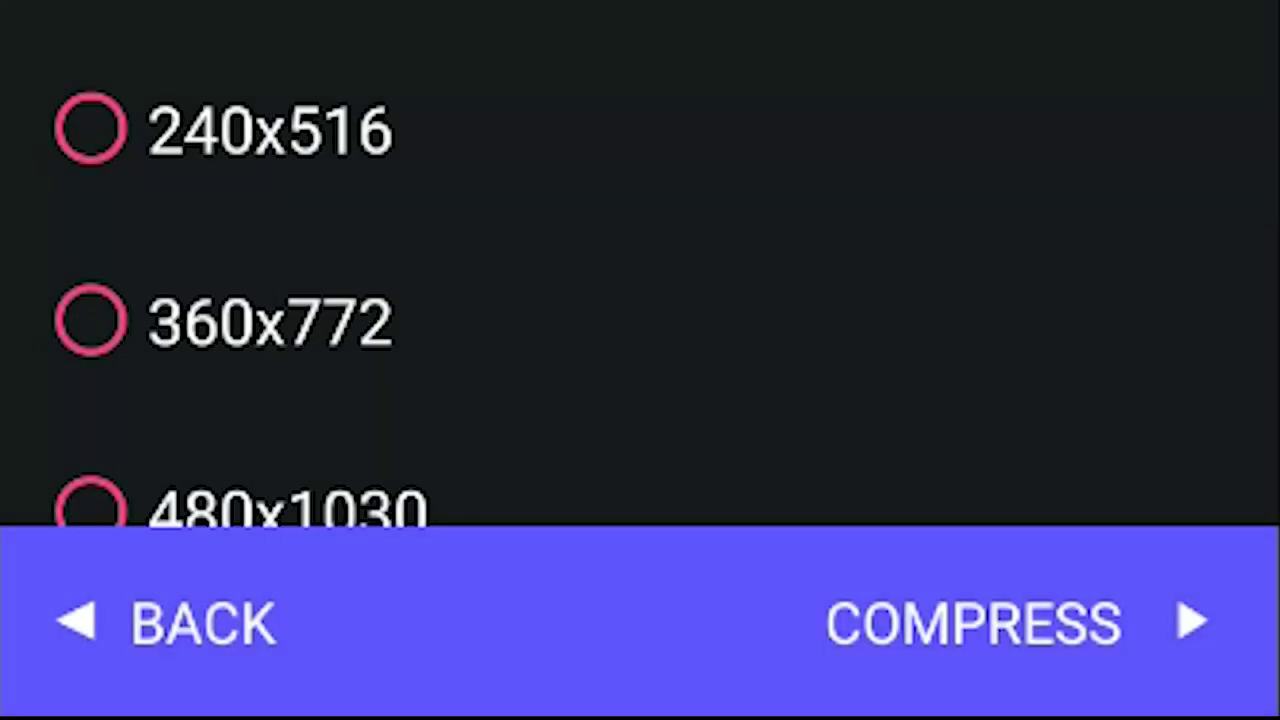
{"action": "left_click", "coordinate": [975, 622]}
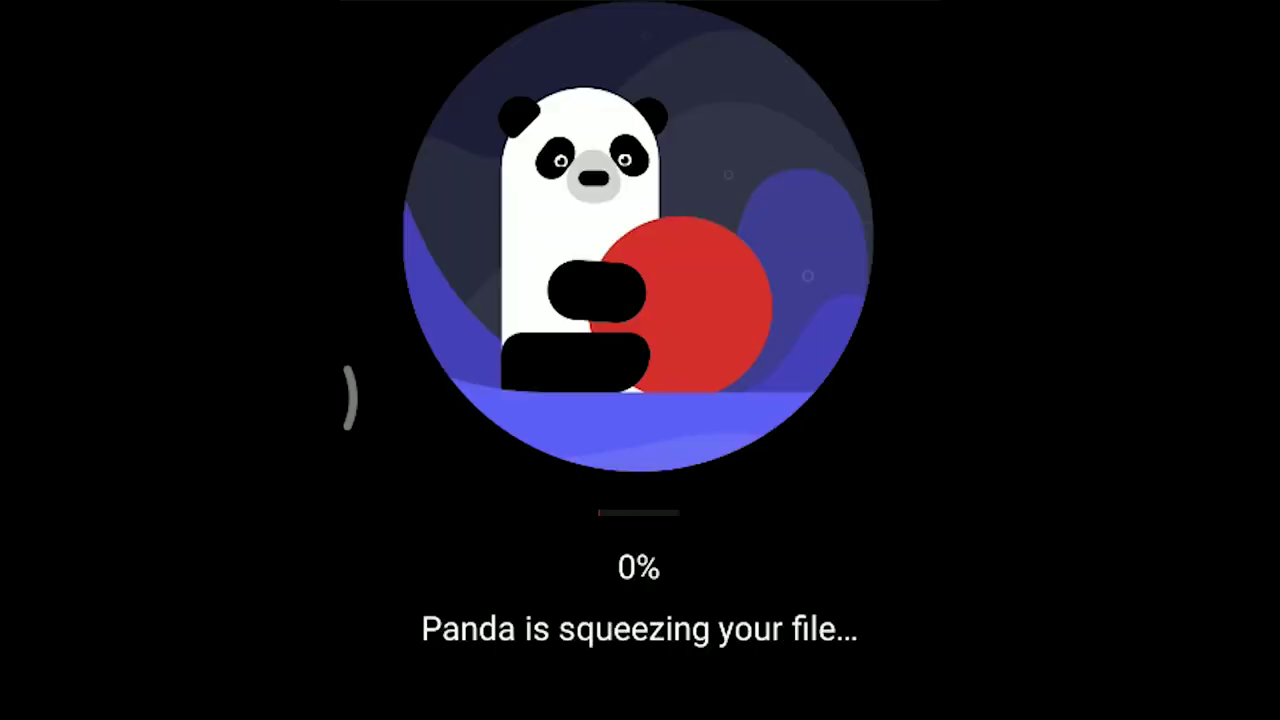